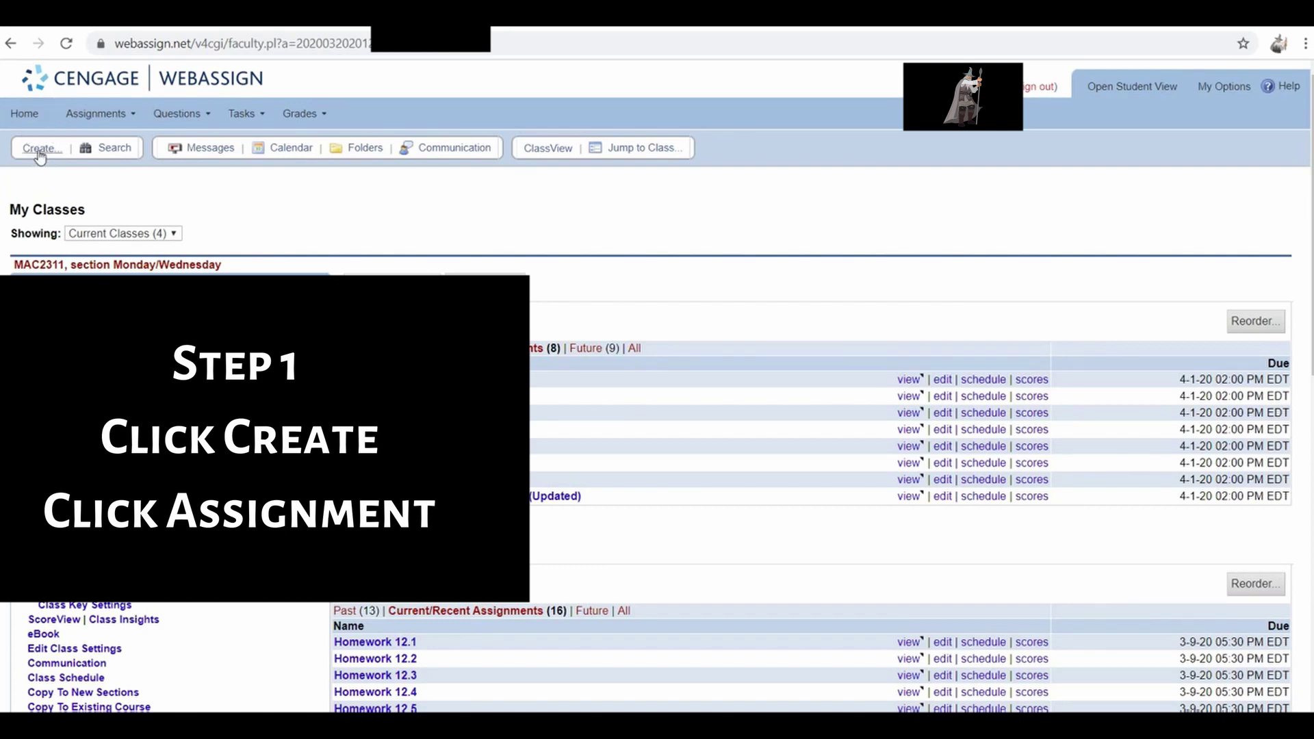
Begin a new assignment from the Create menu on the My Classes page
{"action": "left_click", "coordinate": [40, 152]}
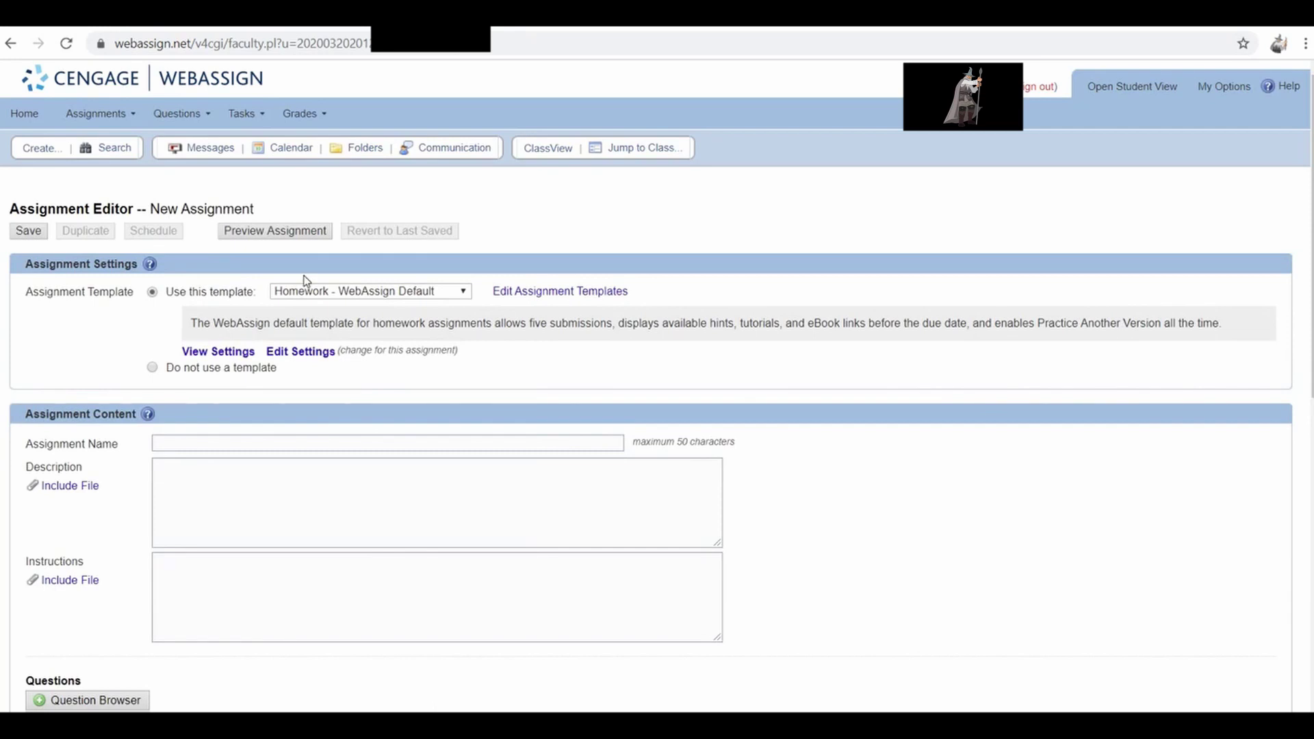
Switch to the Test - WebAssign Default template and name it 'Fake Test Just Working on Stuff :)'
{"action": "left_click", "coordinate": [337, 295]}
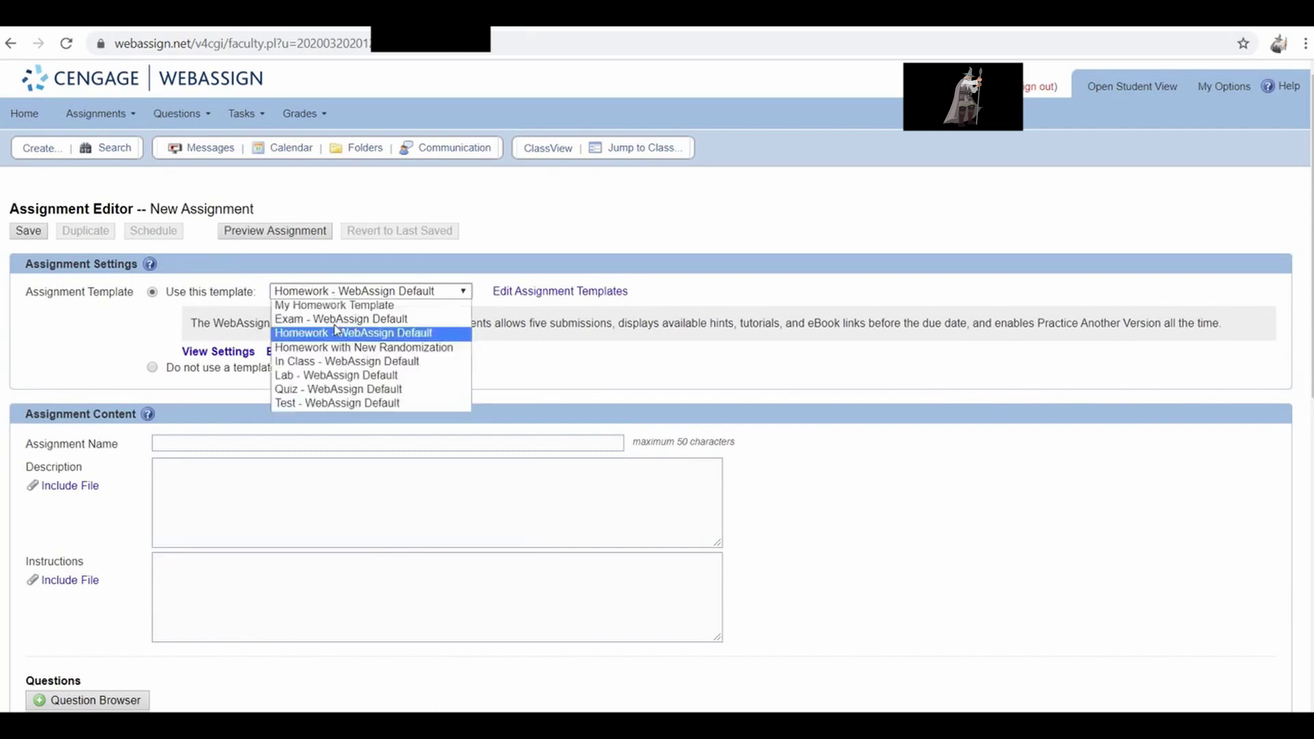
{"action": "left_click", "coordinate": [344, 404]}
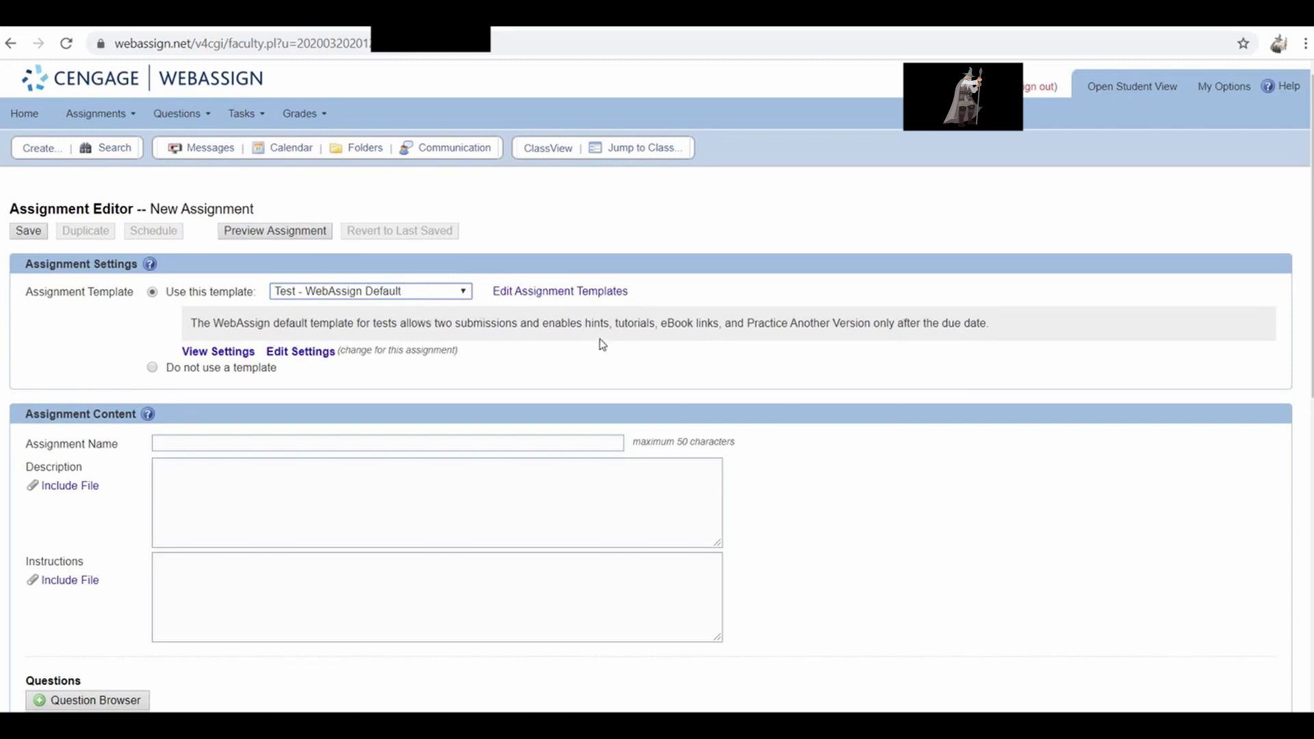
{"action": "left_click", "coordinate": [173, 444]}
{"action": "left_click", "coordinate": [182, 535]}
{"action": "scroll", "coordinate": [64, 273], "scroll_direction": "down", "scroll_amount": 6}
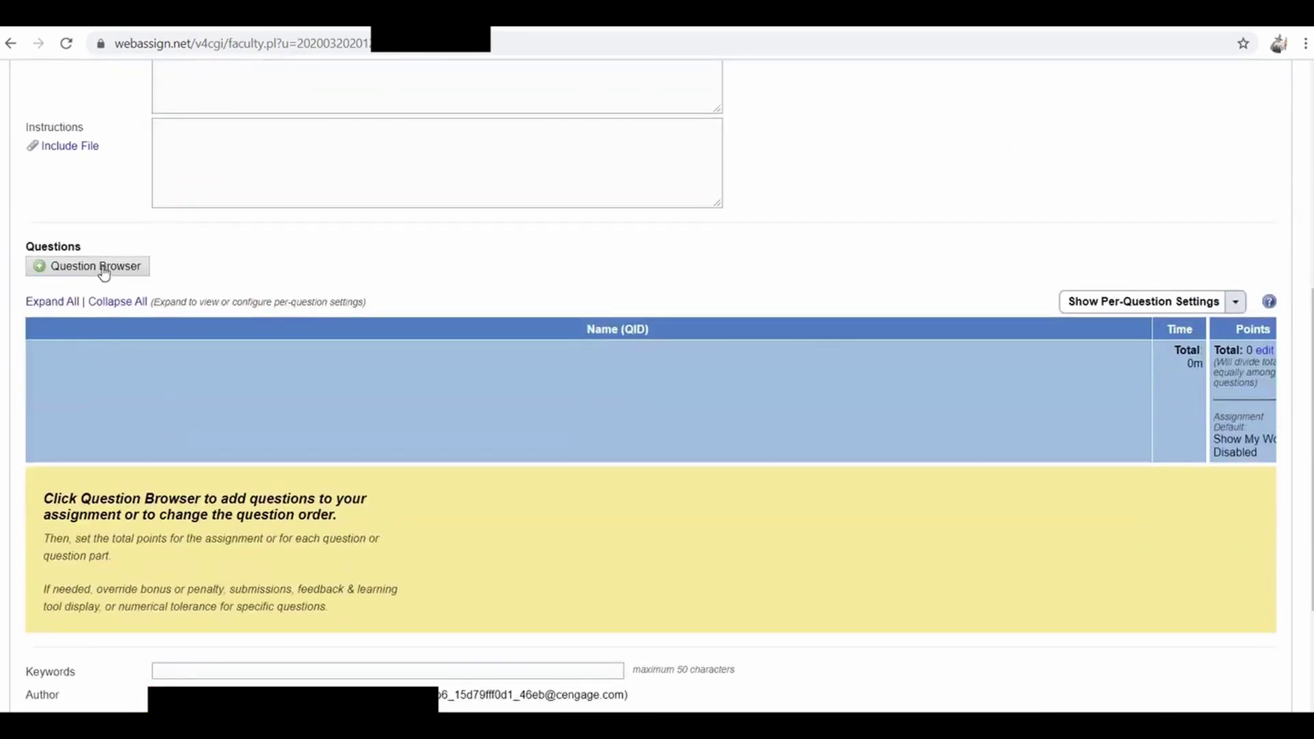
Add LarCalc11 13.3.026 from Chapter 13, section 13.3 Partial Derivatives, and update the assignment
{"action": "left_click", "coordinate": [102, 272]}
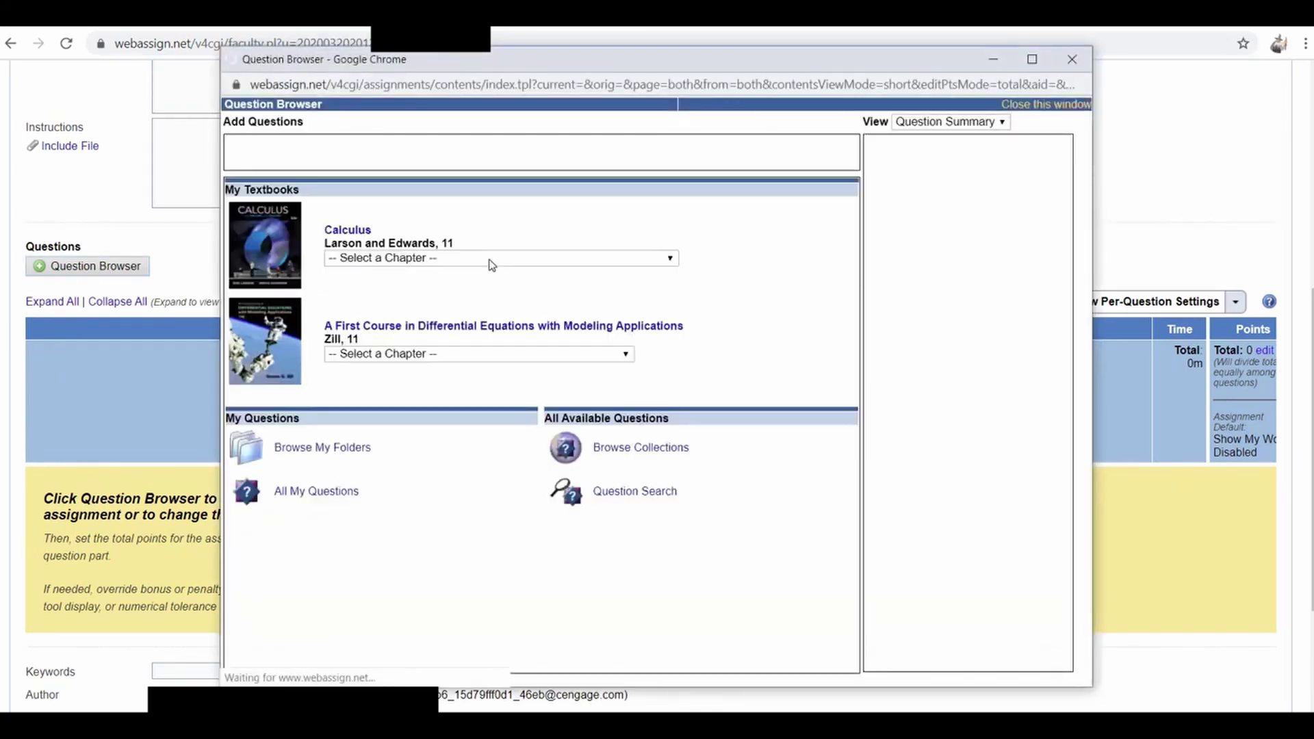
{"action": "left_click", "coordinate": [491, 260]}
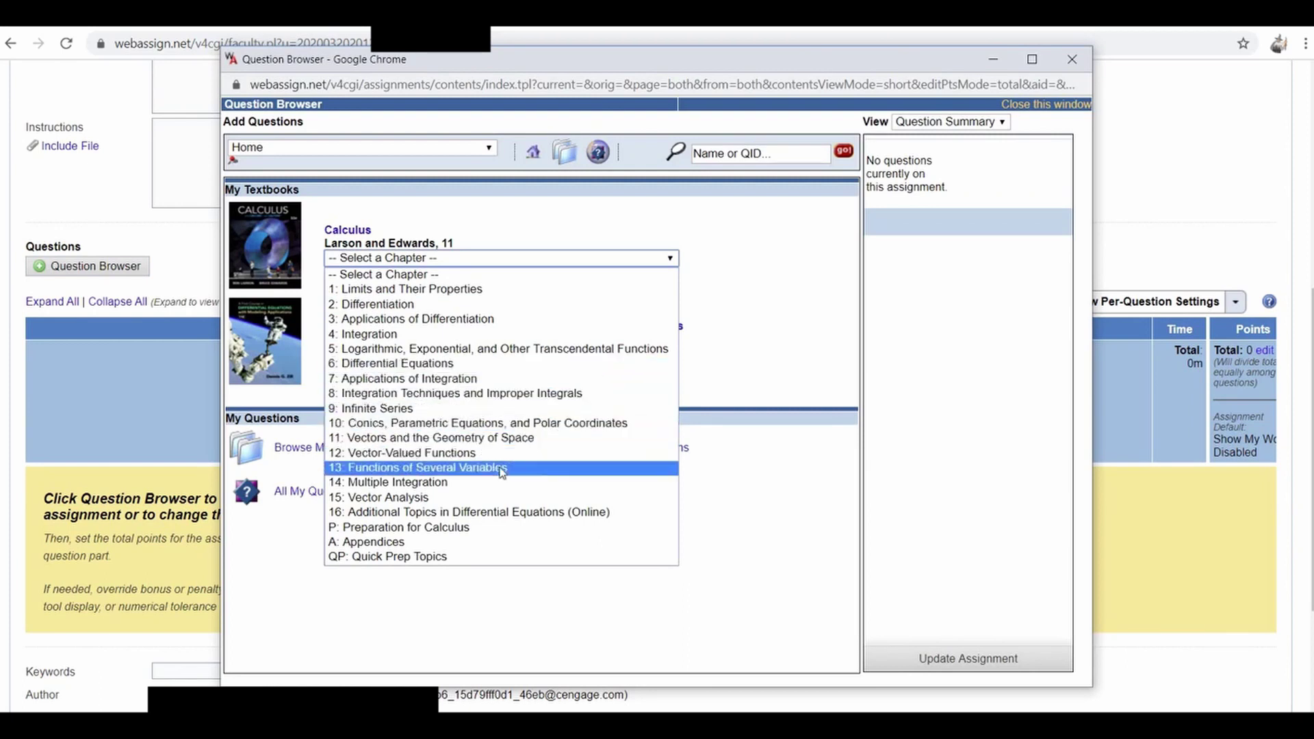
{"action": "left_click", "coordinate": [502, 468]}
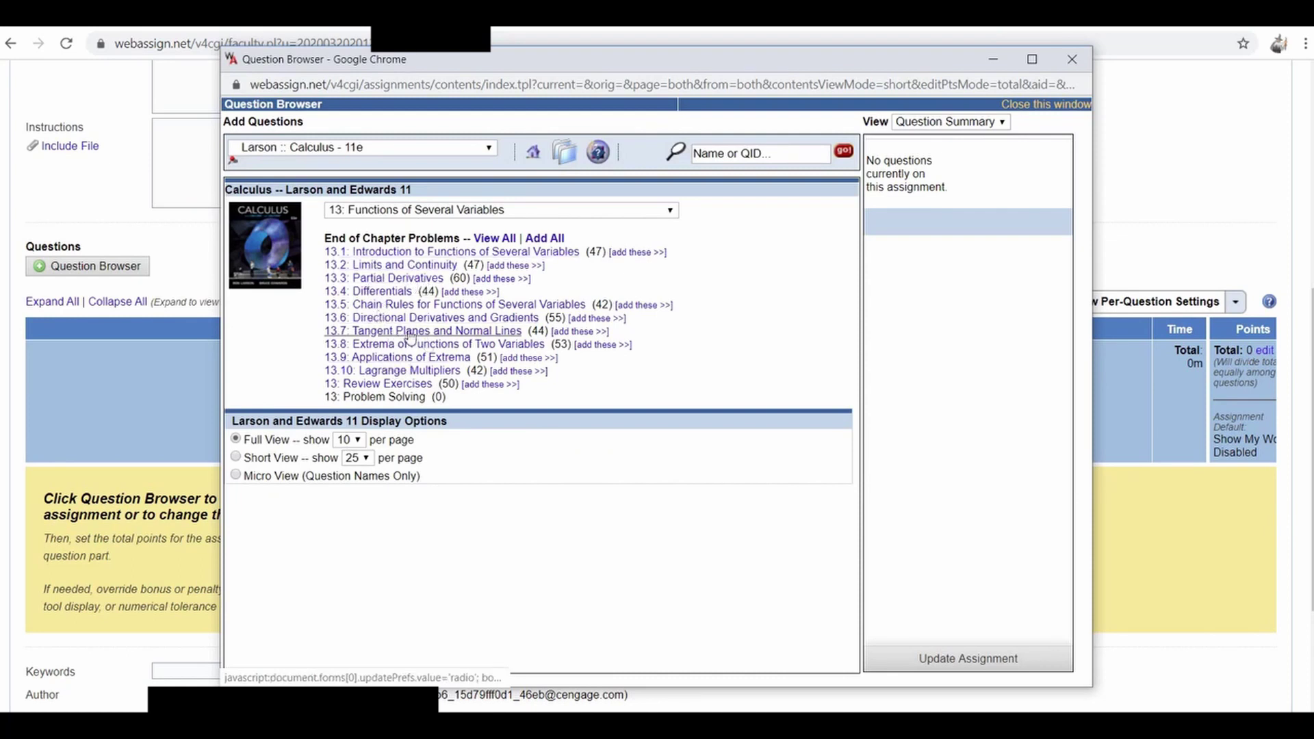
{"action": "left_click", "coordinate": [390, 280]}
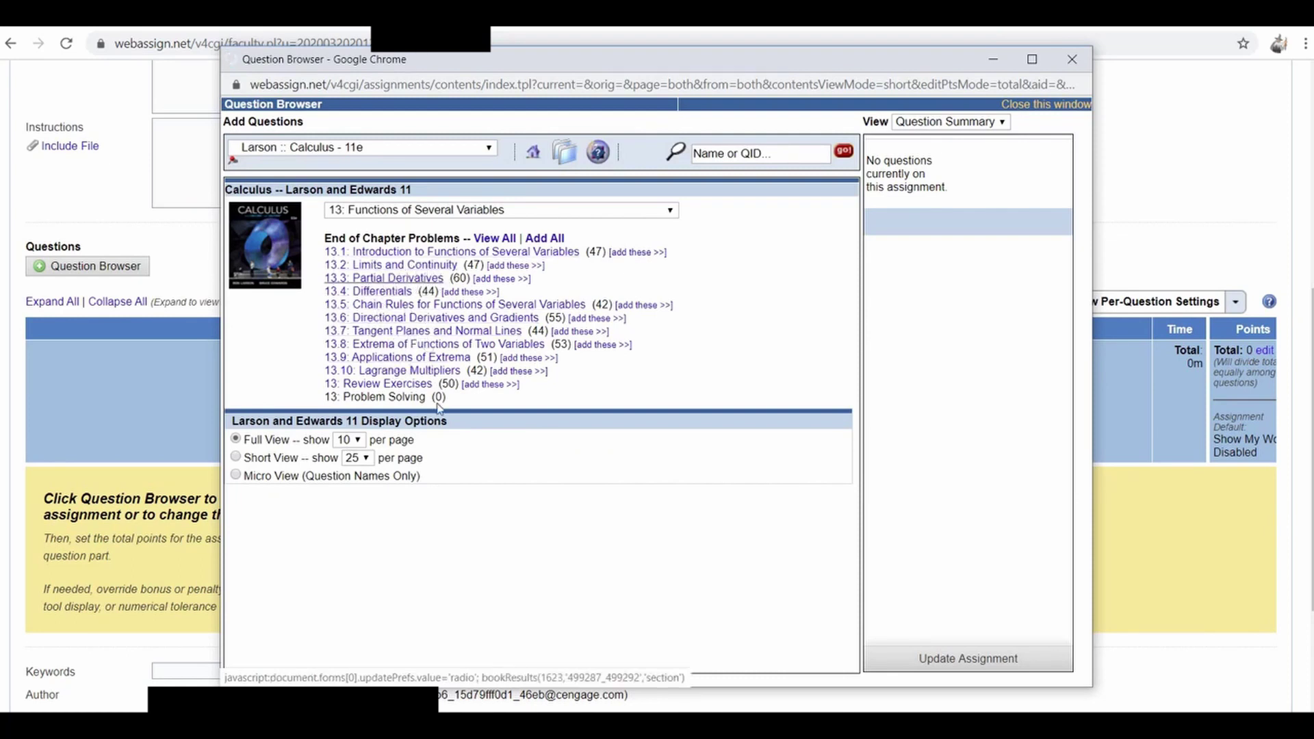
{"action": "scroll", "coordinate": [440, 399], "scroll_direction": "down", "scroll_amount": 5}
{"action": "scroll", "coordinate": [503, 347], "scroll_direction": "down", "scroll_amount": 10}
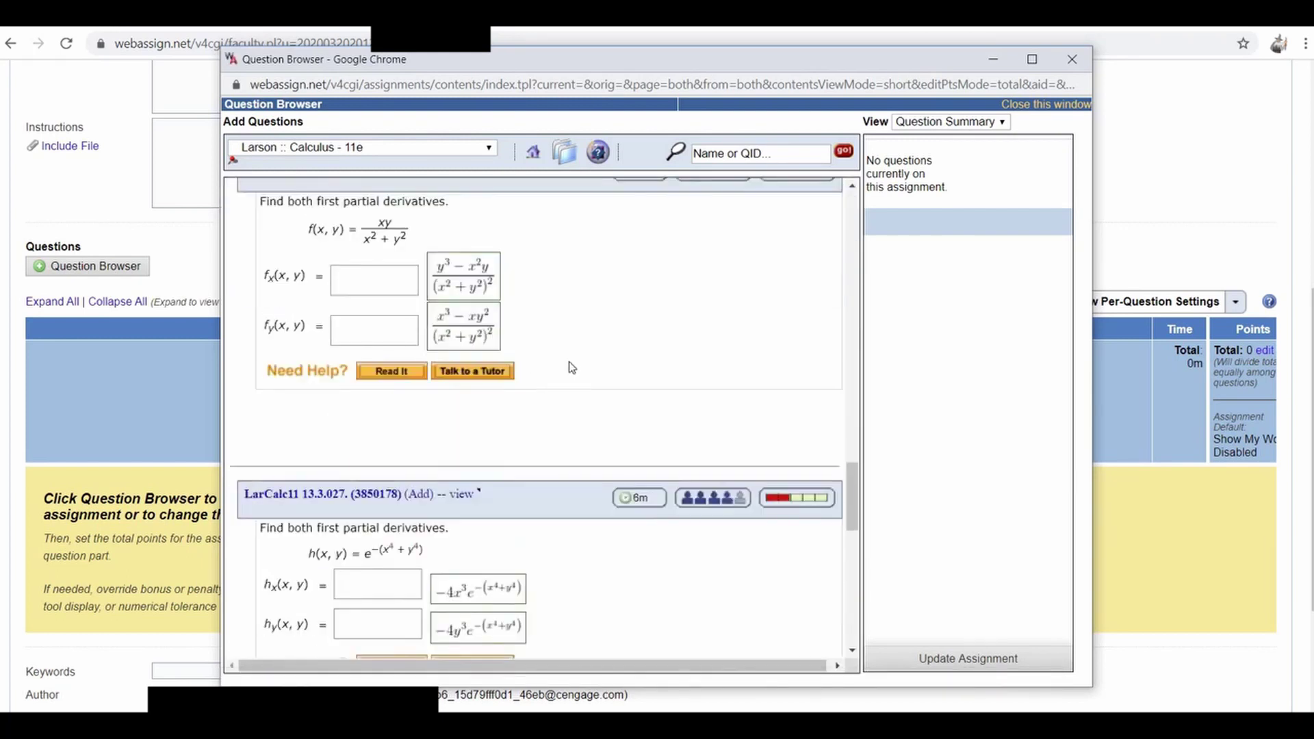
{"action": "left_click", "coordinate": [423, 346]}
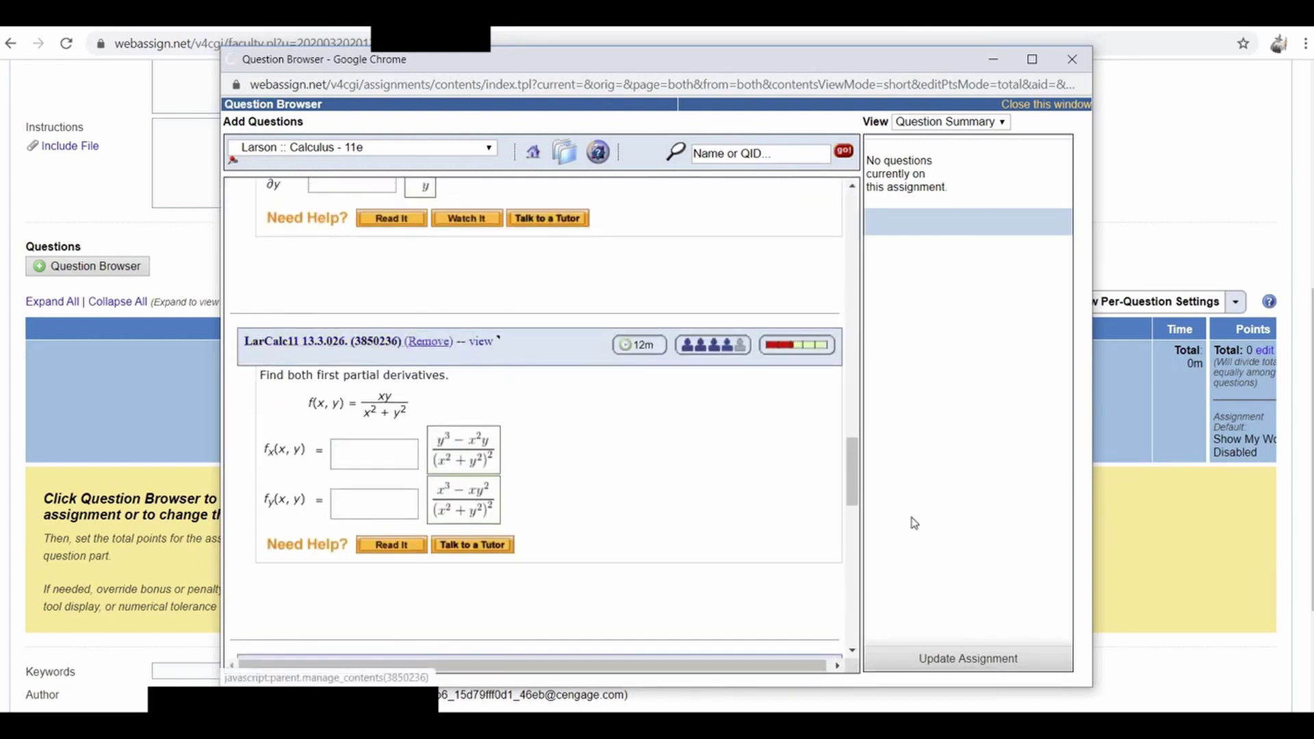
{"action": "left_click", "coordinate": [931, 659]}
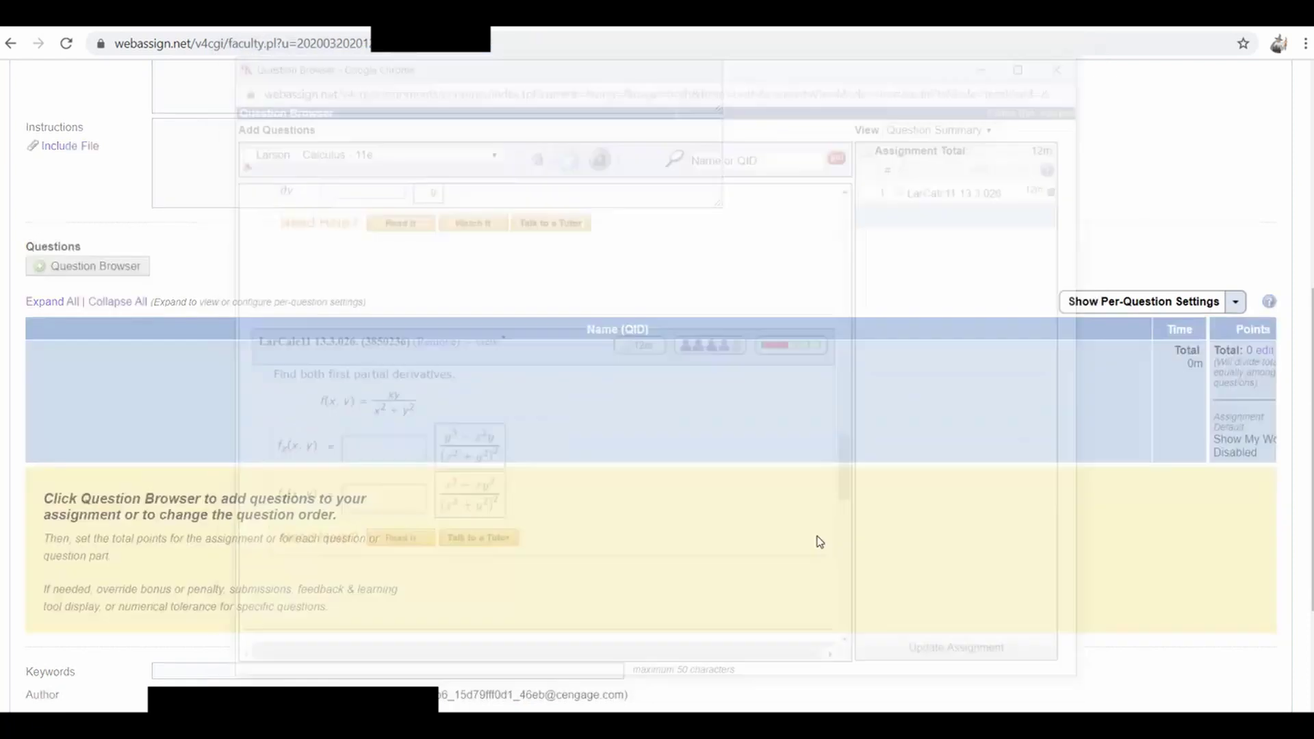
Save the new test
{"action": "scroll", "coordinate": [326, 255], "scroll_direction": "up", "scroll_amount": 4}
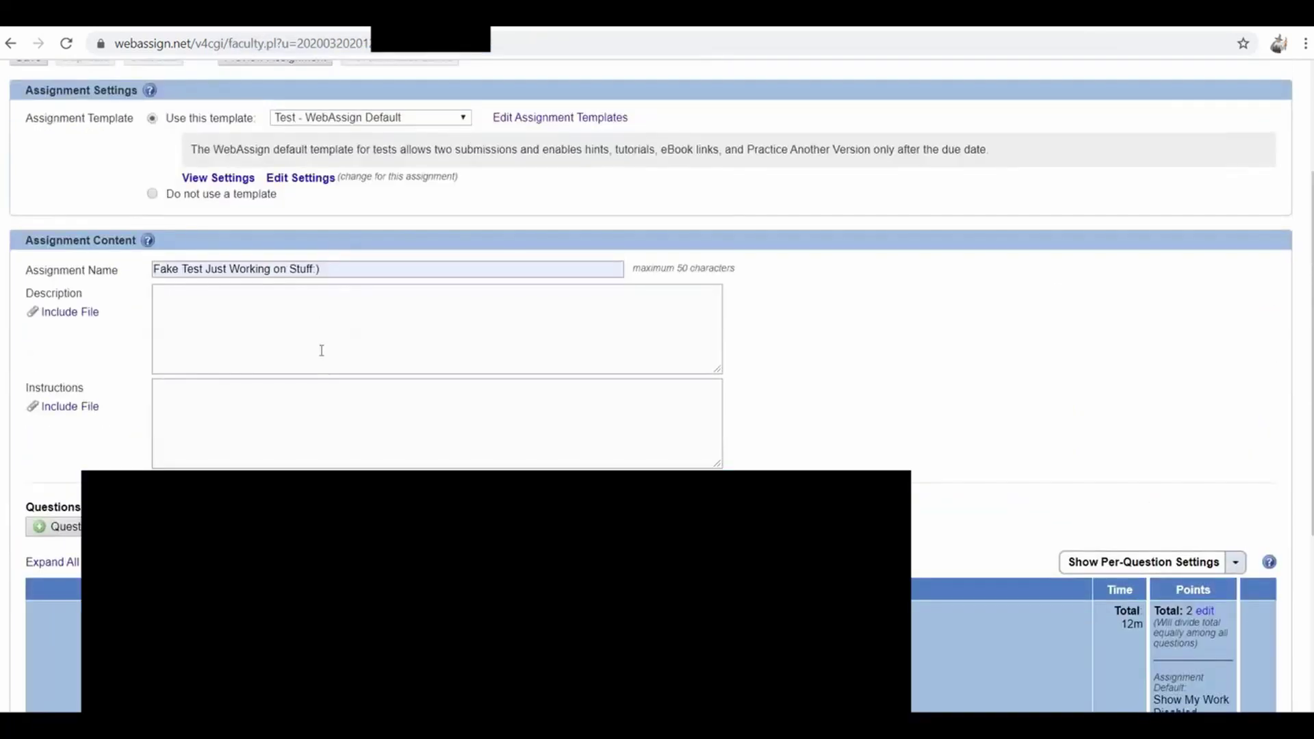
{"action": "scroll", "coordinate": [327, 382], "scroll_direction": "down", "scroll_amount": 5}
{"action": "left_click", "coordinate": [35, 558]}
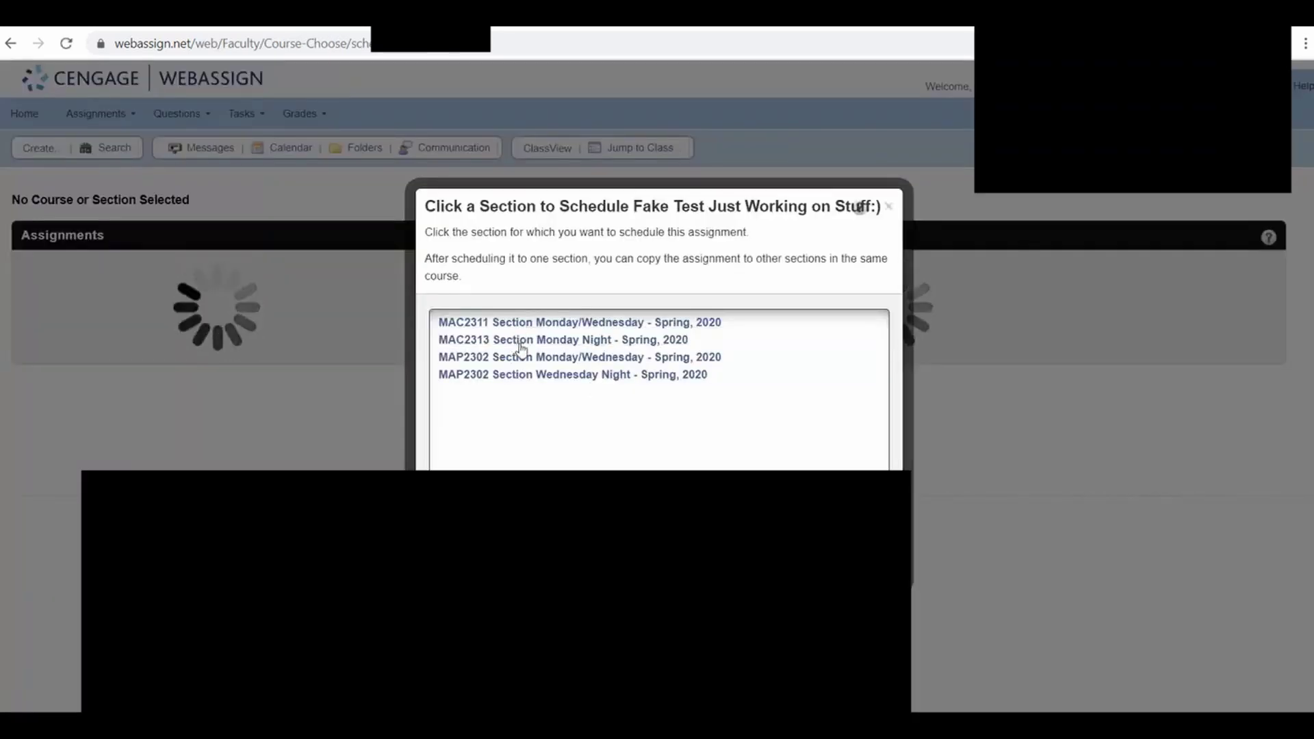
Schedule the test in Week 15 for MAC2313 Monday Night, due Apr 20, 2020 at 5:30pm
{"action": "left_click", "coordinate": [597, 342]}
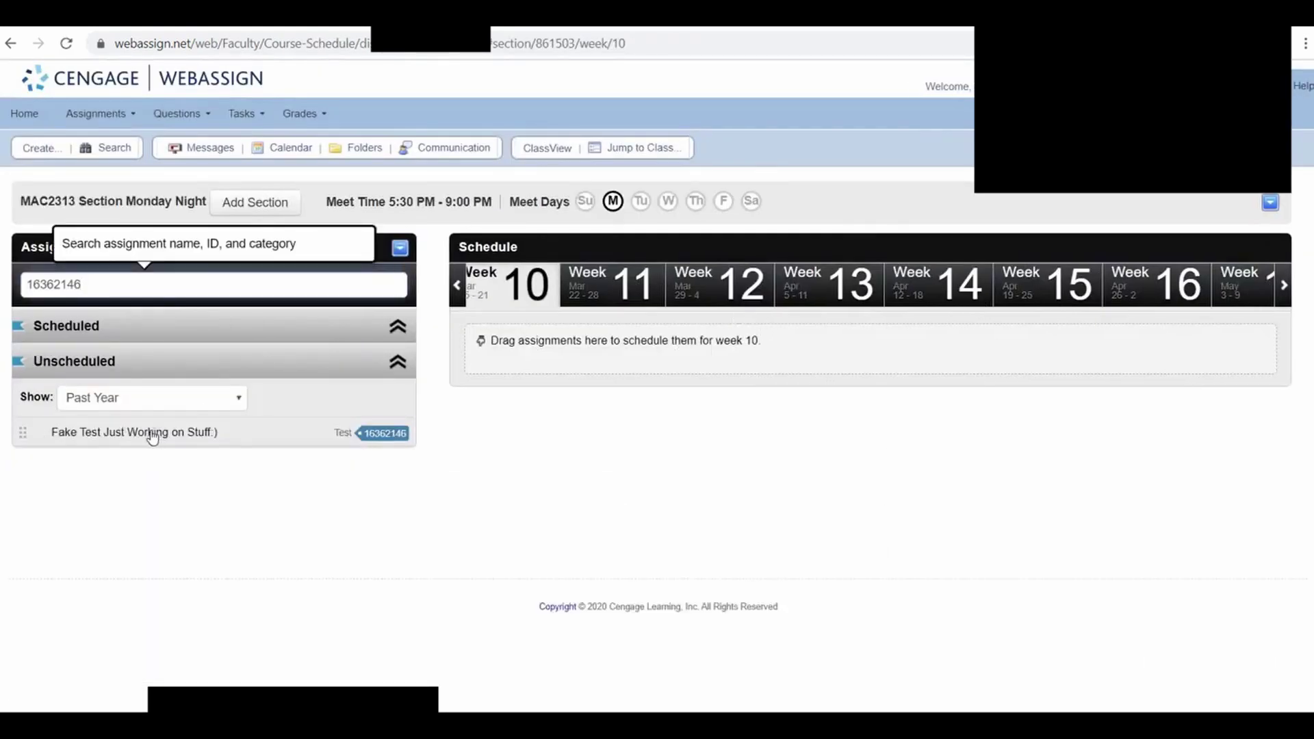
{"action": "left_click_drag", "start_coordinate": [162, 431], "coordinate": [1023, 287]}
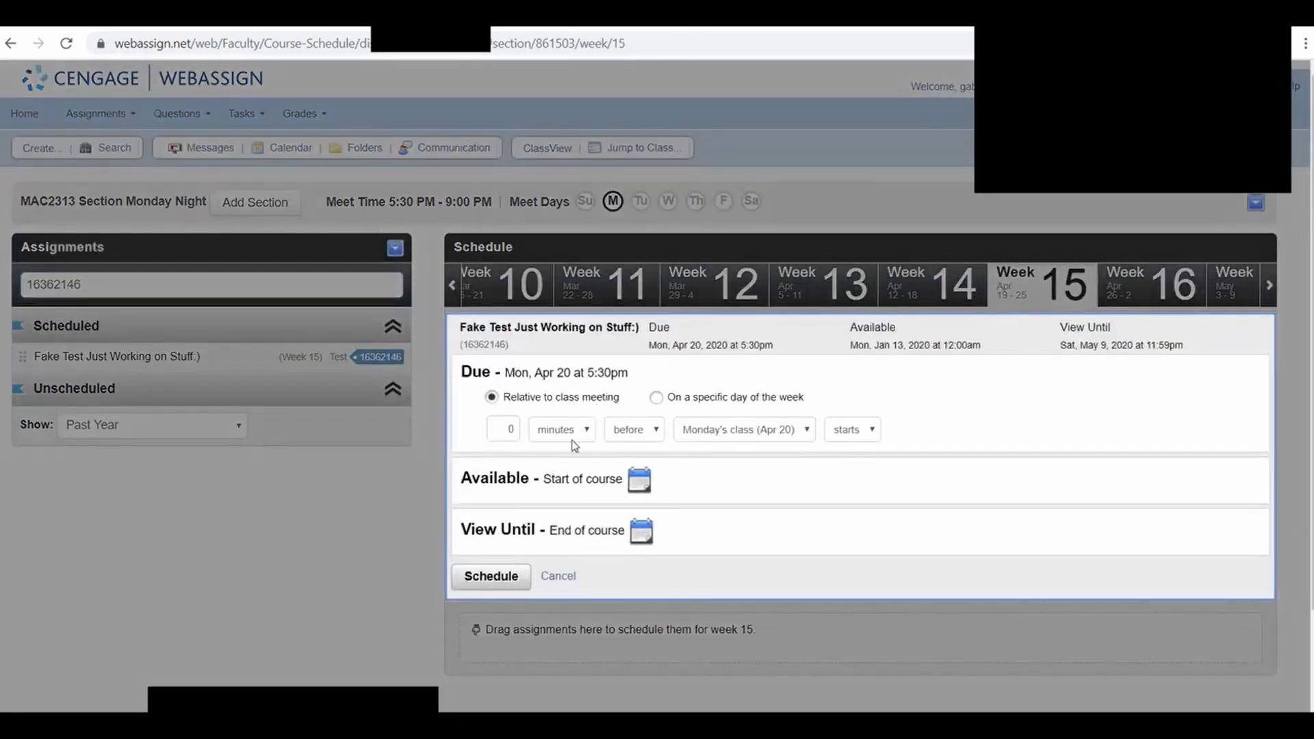
{"action": "left_click", "coordinate": [493, 579]}
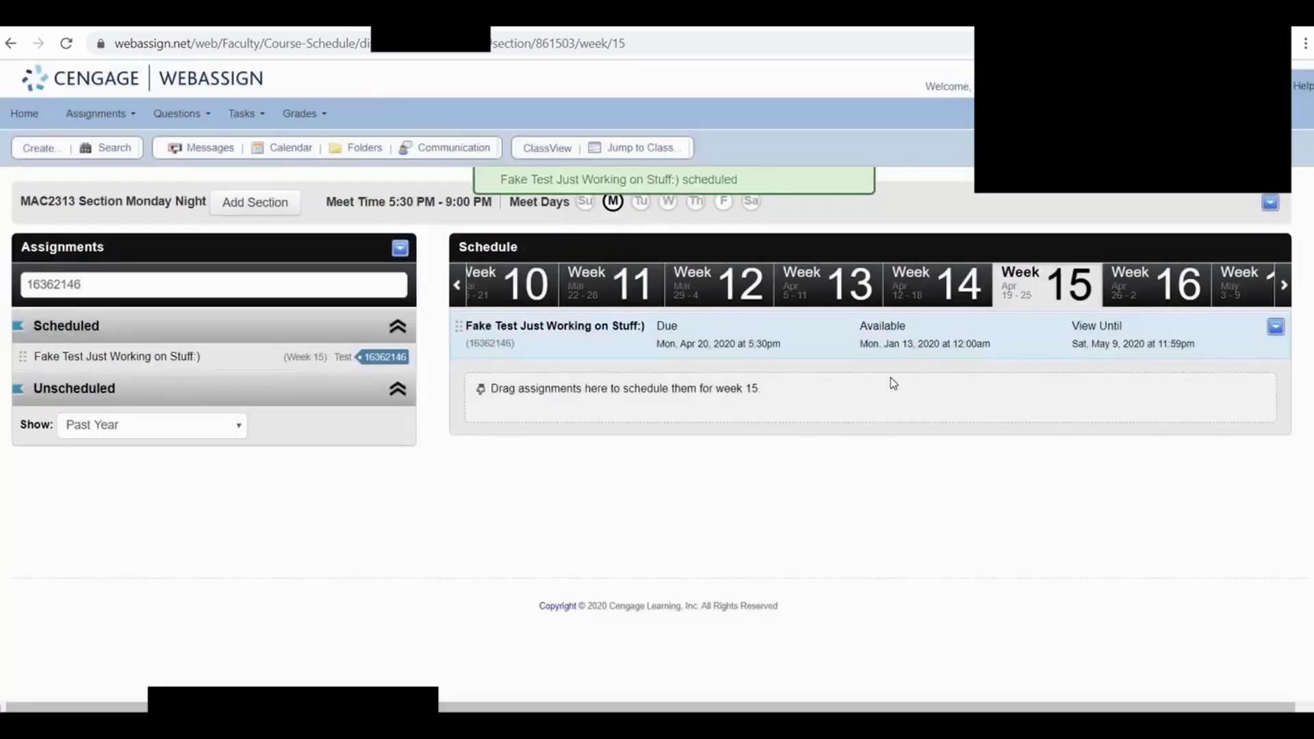
In Edit Restrictions, require LockDown Browser and make the test a 30-minute timed assignment
{"action": "left_click", "coordinate": [1274, 329]}
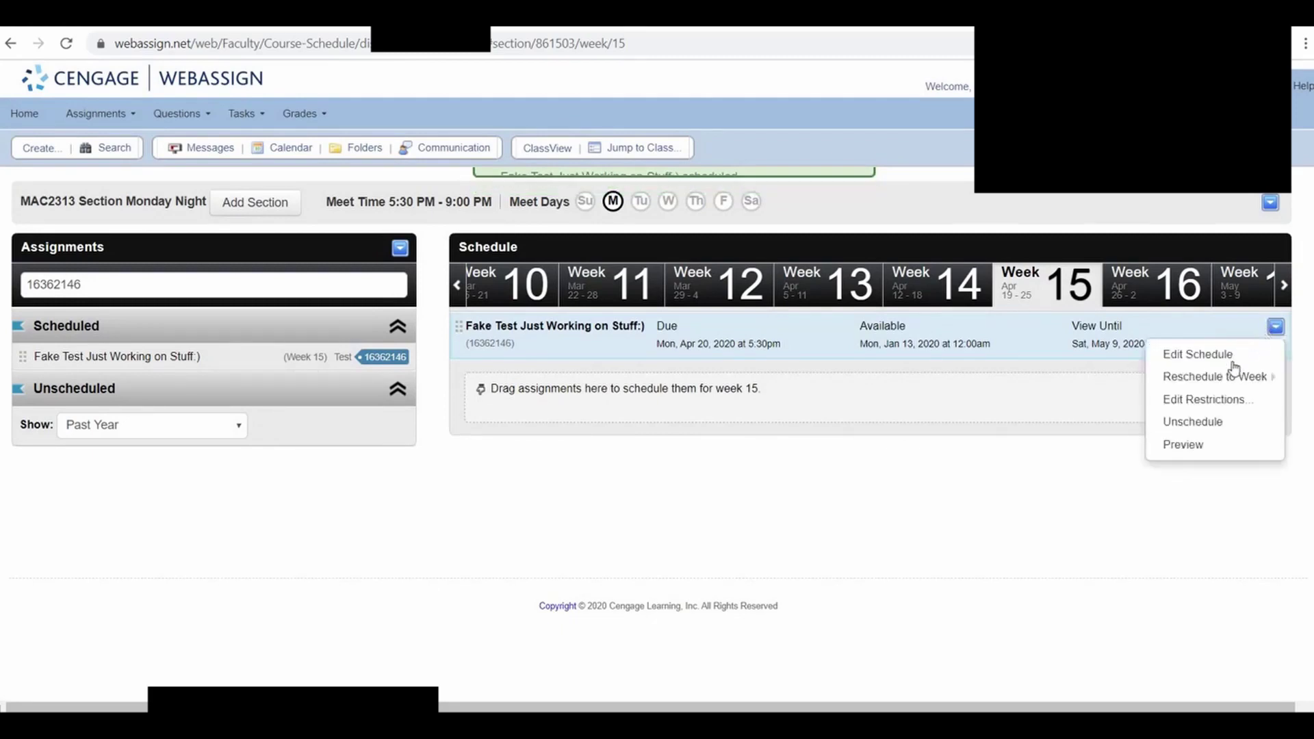
{"action": "left_click", "coordinate": [1224, 401]}
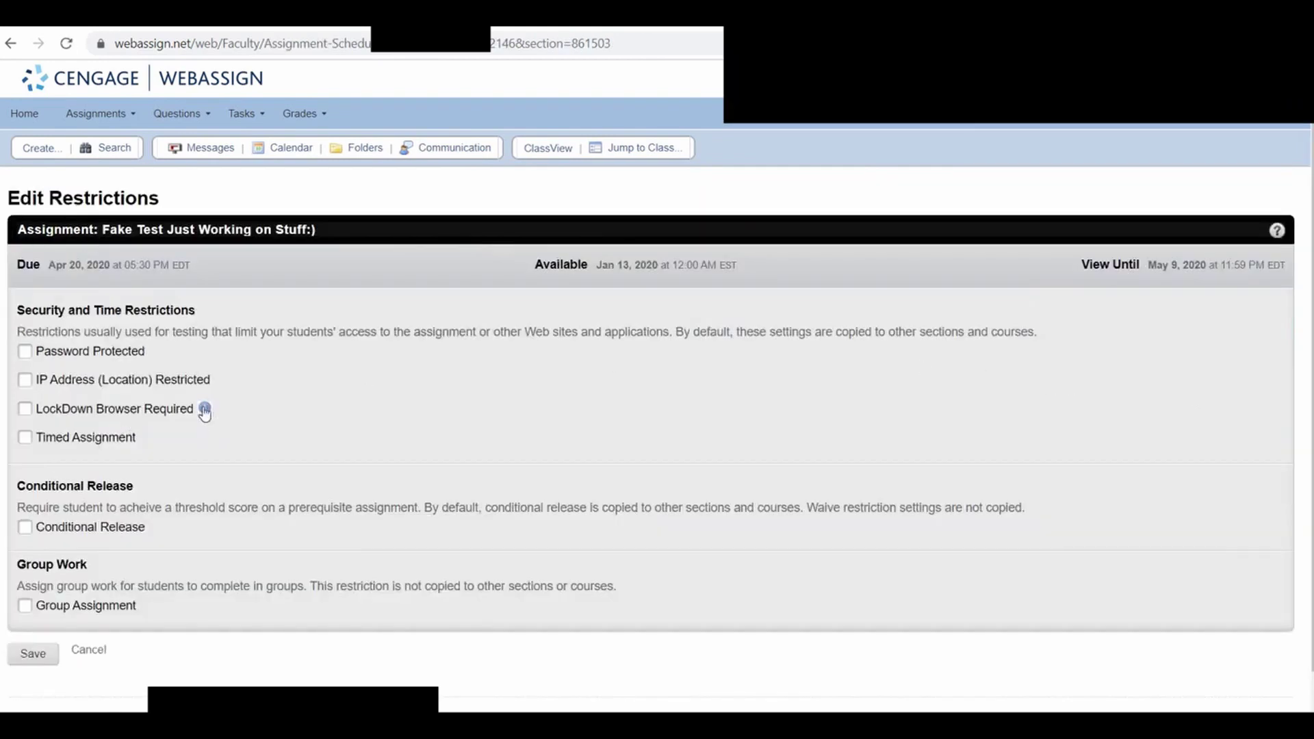
{"action": "left_click", "coordinate": [24, 409]}
{"action": "left_click", "coordinate": [28, 493]}
{"action": "left_click", "coordinate": [176, 521]}
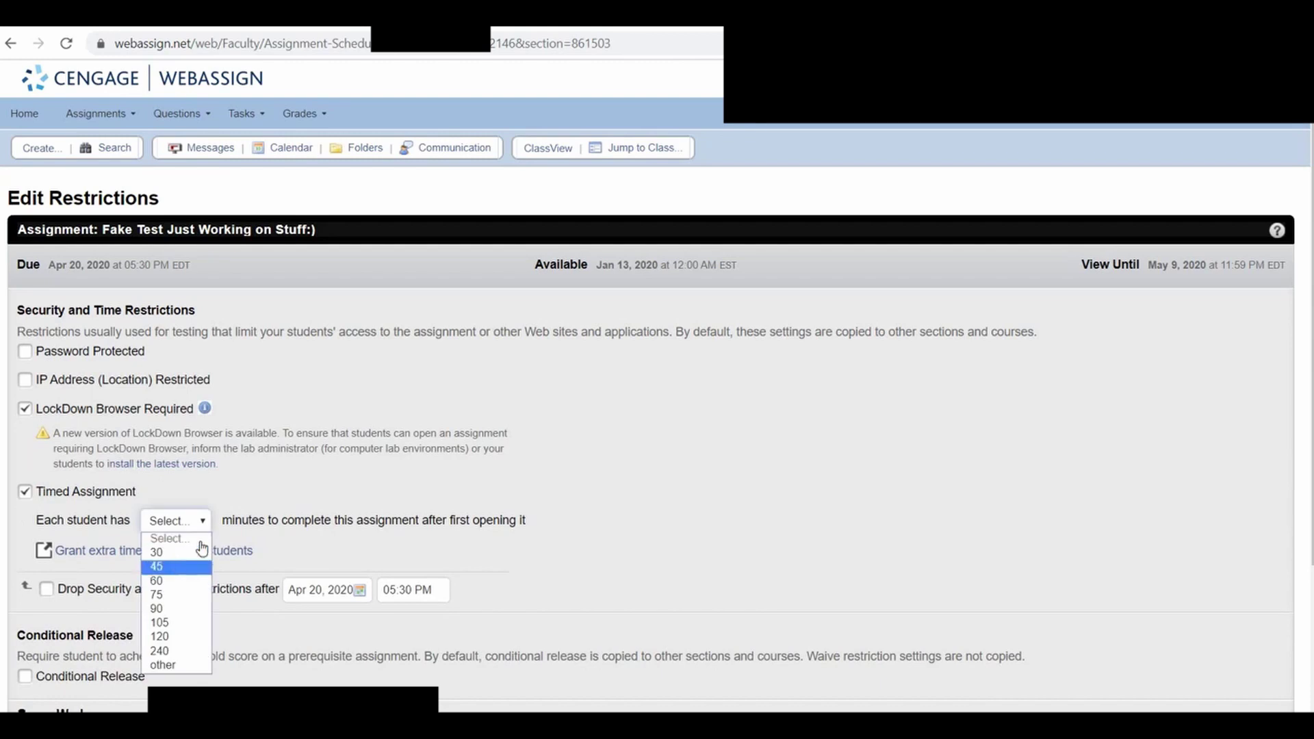
{"action": "left_click", "coordinate": [168, 552]}
{"action": "scroll", "coordinate": [282, 504], "scroll_direction": "down", "scroll_amount": 3}
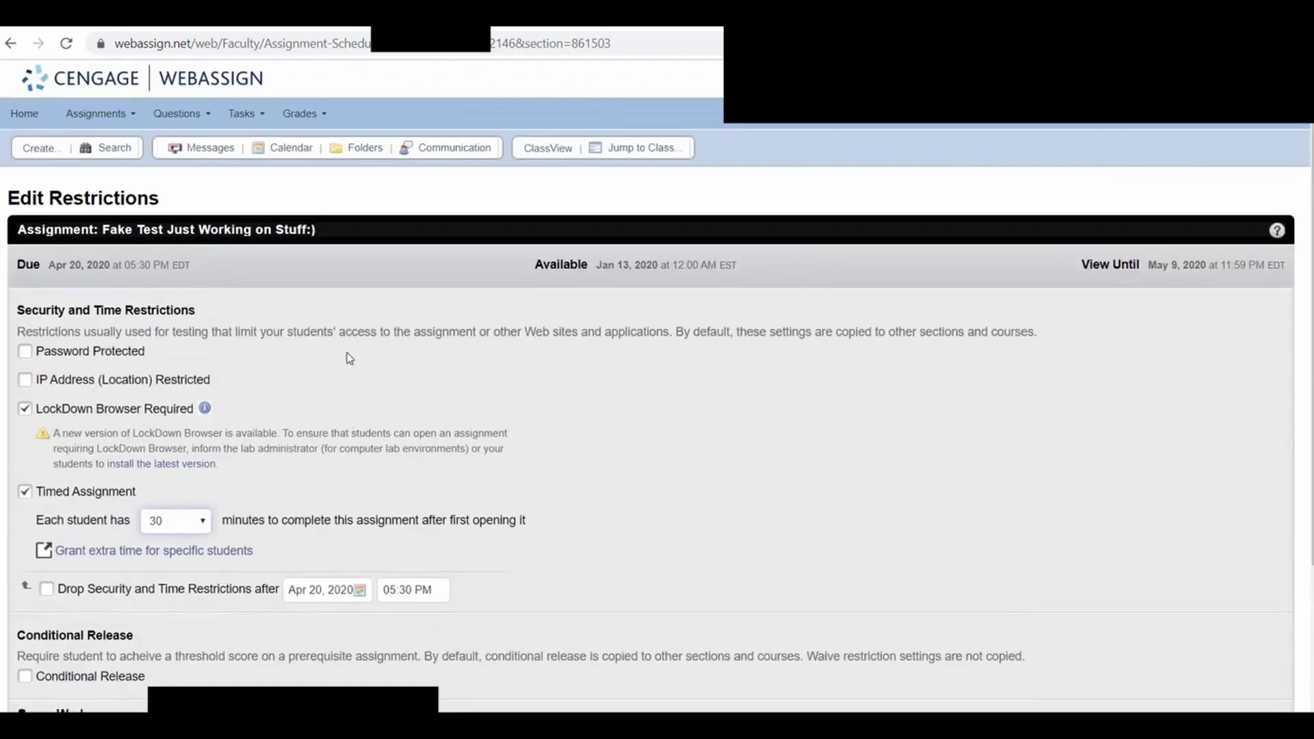
{"action": "scroll", "coordinate": [424, 260], "scroll_direction": "down", "scroll_amount": 1}
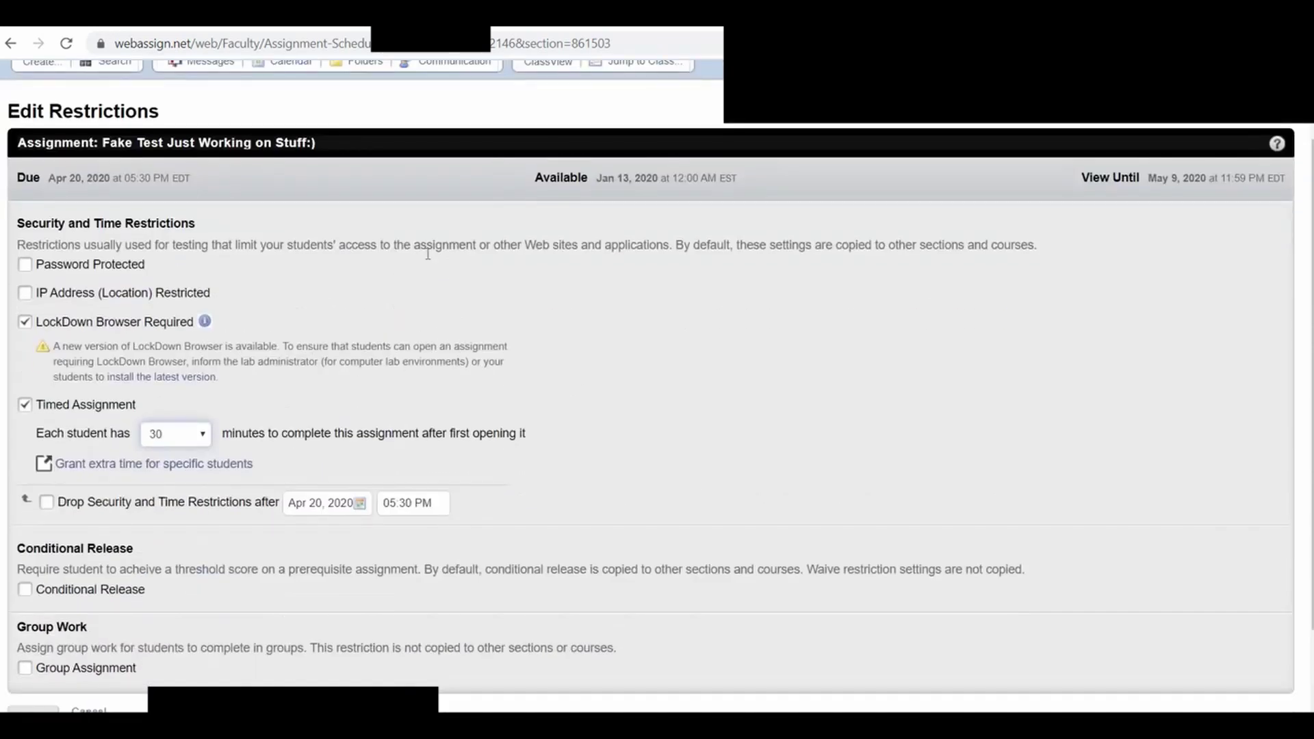
{"action": "scroll", "coordinate": [380, 472], "scroll_direction": "down", "scroll_amount": 1}
{"action": "scroll", "coordinate": [34, 627], "scroll_direction": "down", "scroll_amount": 1}
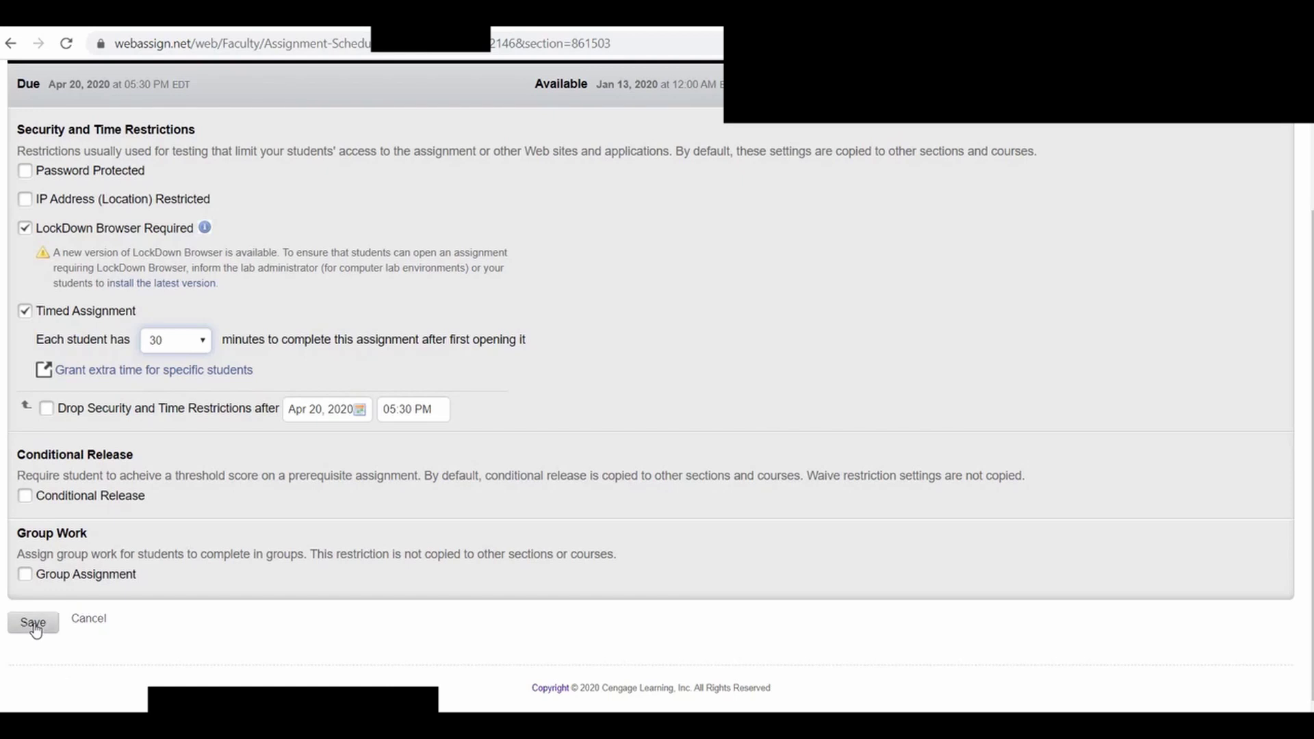
Save the restrictions, then load MAC2313 Monday Night in Student View and find the Fake Test
{"action": "left_click", "coordinate": [34, 623]}
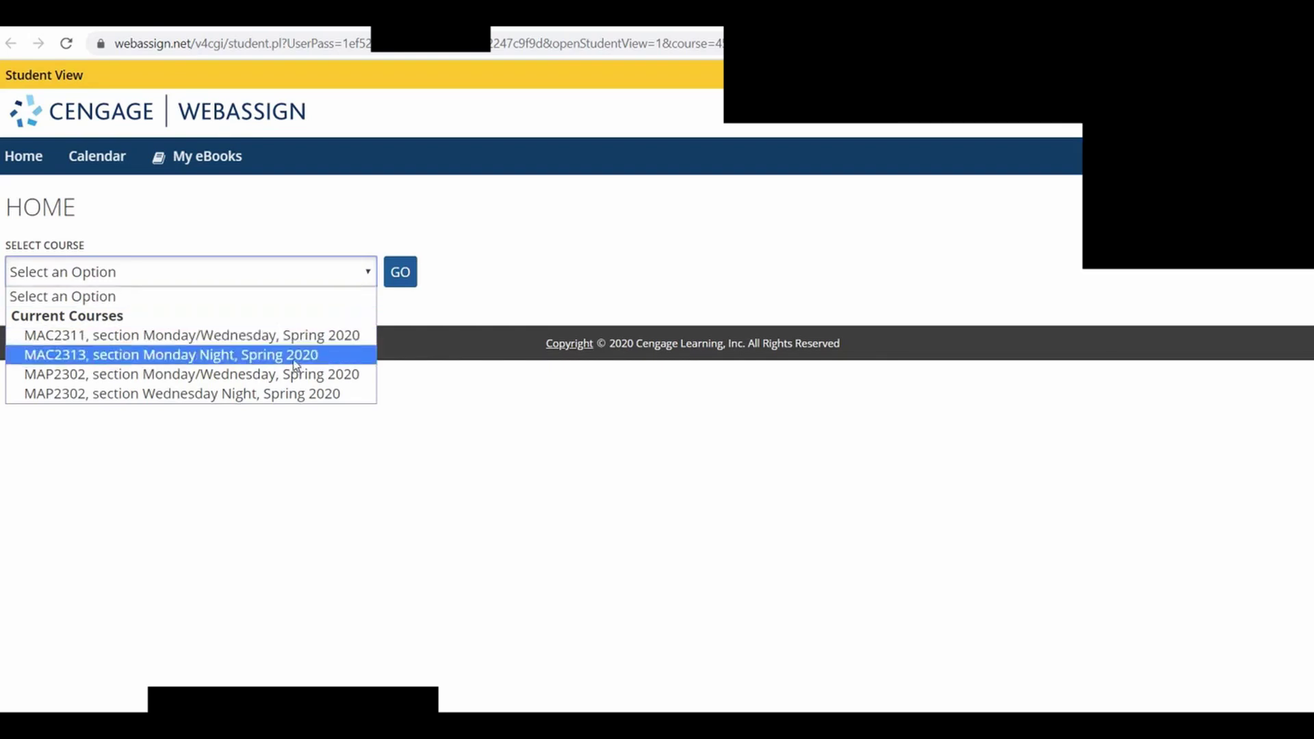
{"action": "left_click", "coordinate": [401, 274]}
{"action": "left_click", "coordinate": [400, 274]}
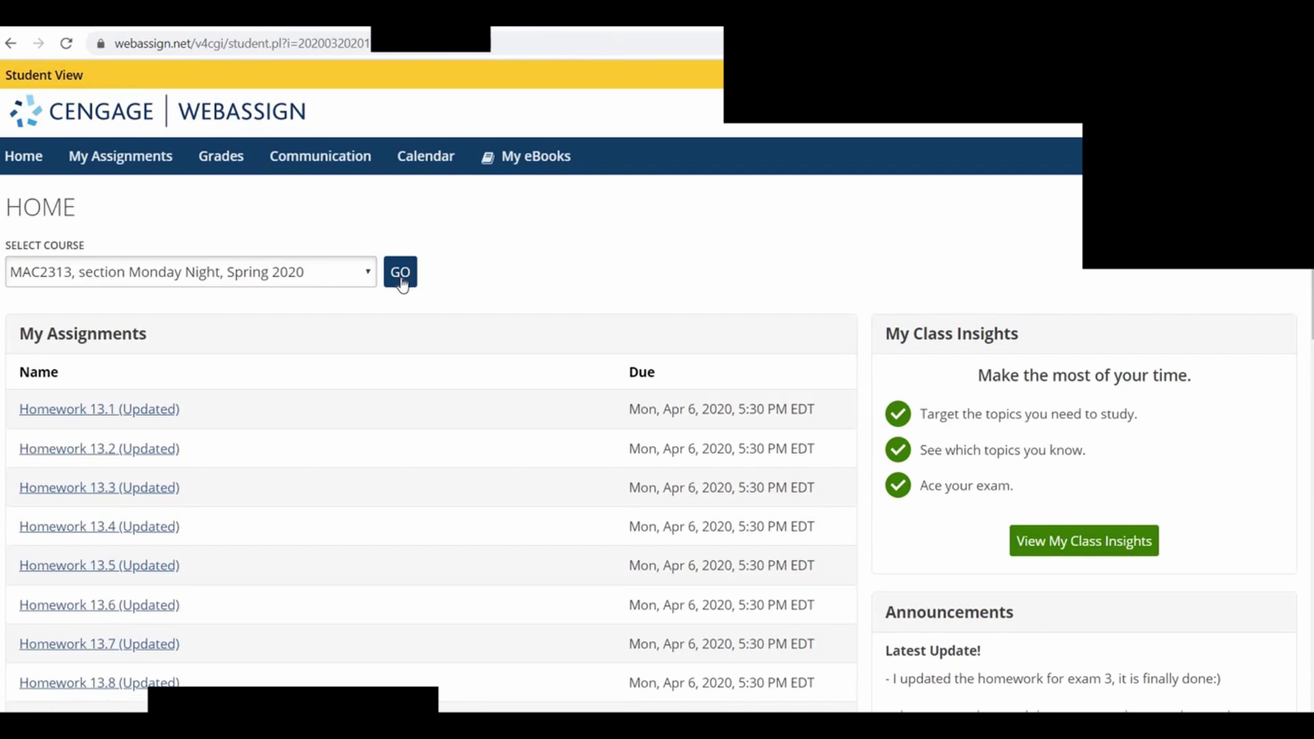
{"action": "scroll", "coordinate": [190, 469], "scroll_direction": "down", "scroll_amount": 2}
{"action": "scroll", "coordinate": [190, 468], "scroll_direction": "down", "scroll_amount": 4}
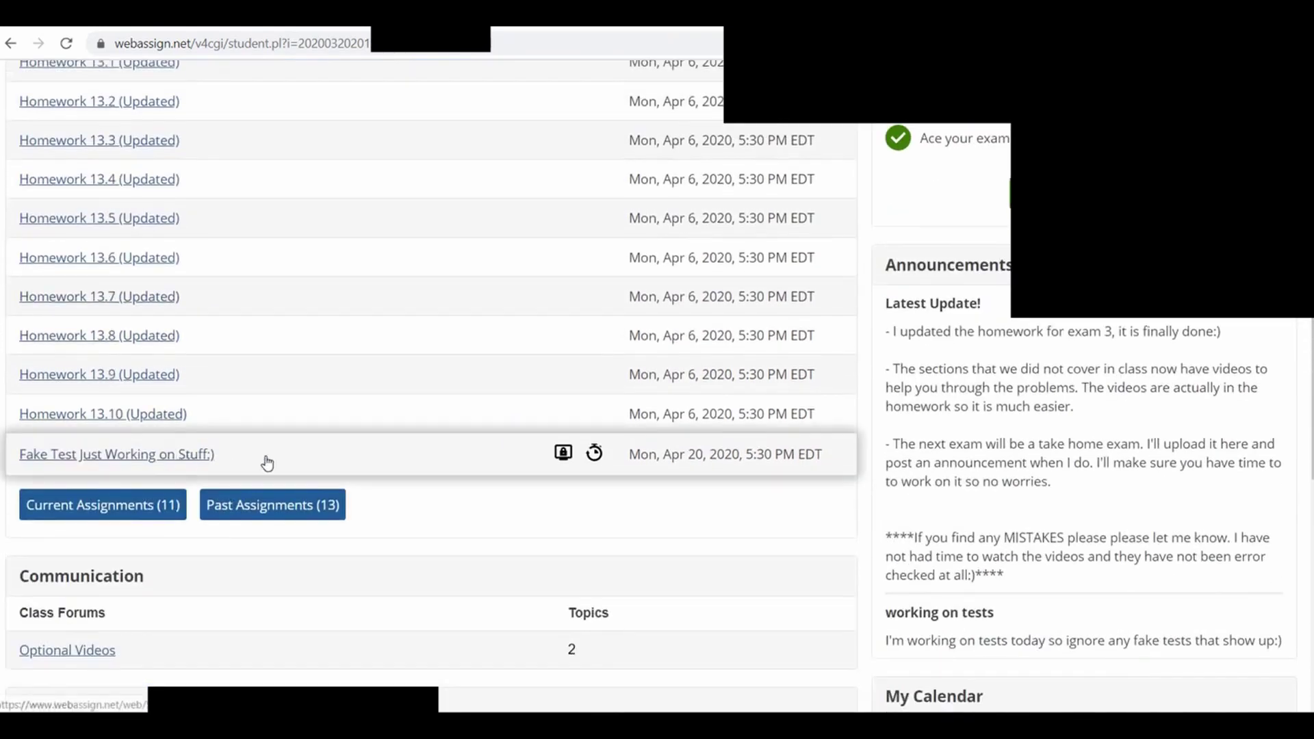
{"action": "mouse_move", "coordinate": [562, 464]}
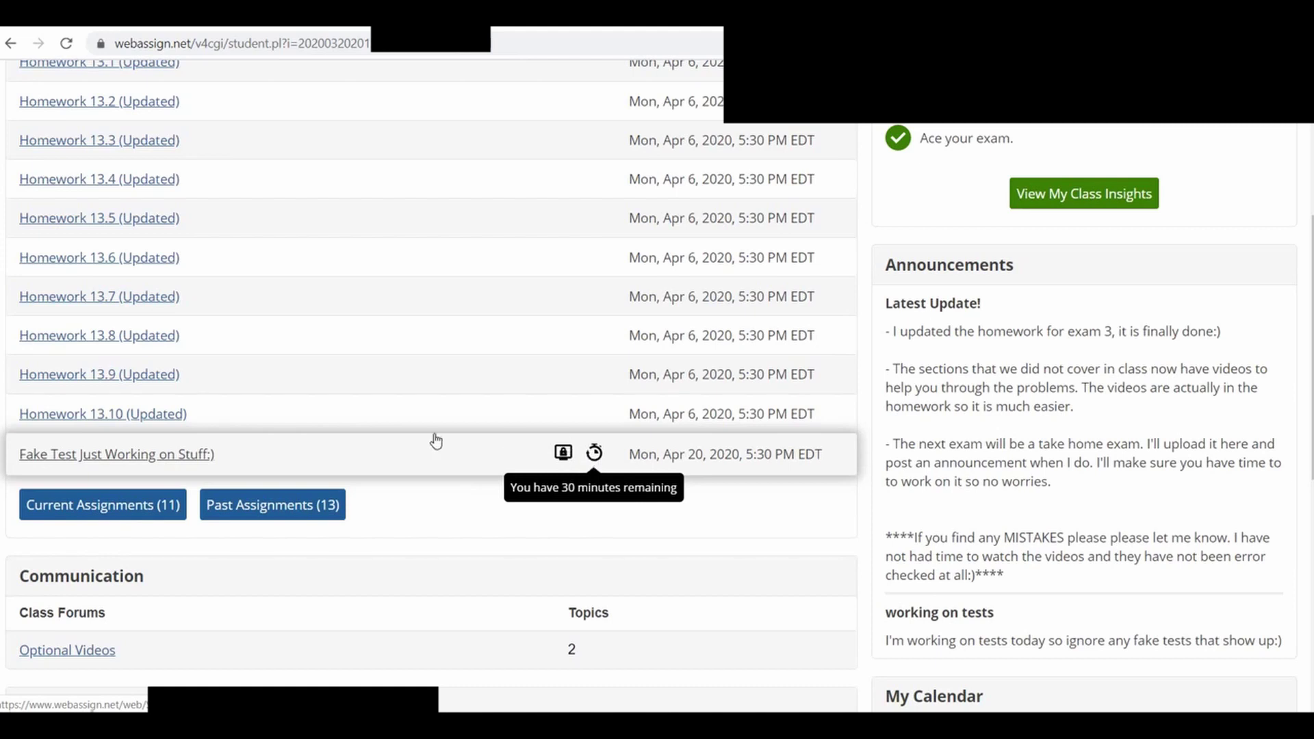
Open the Fake Test as a student to show its Assignment Restrictions notice
{"action": "left_click", "coordinate": [178, 457]}
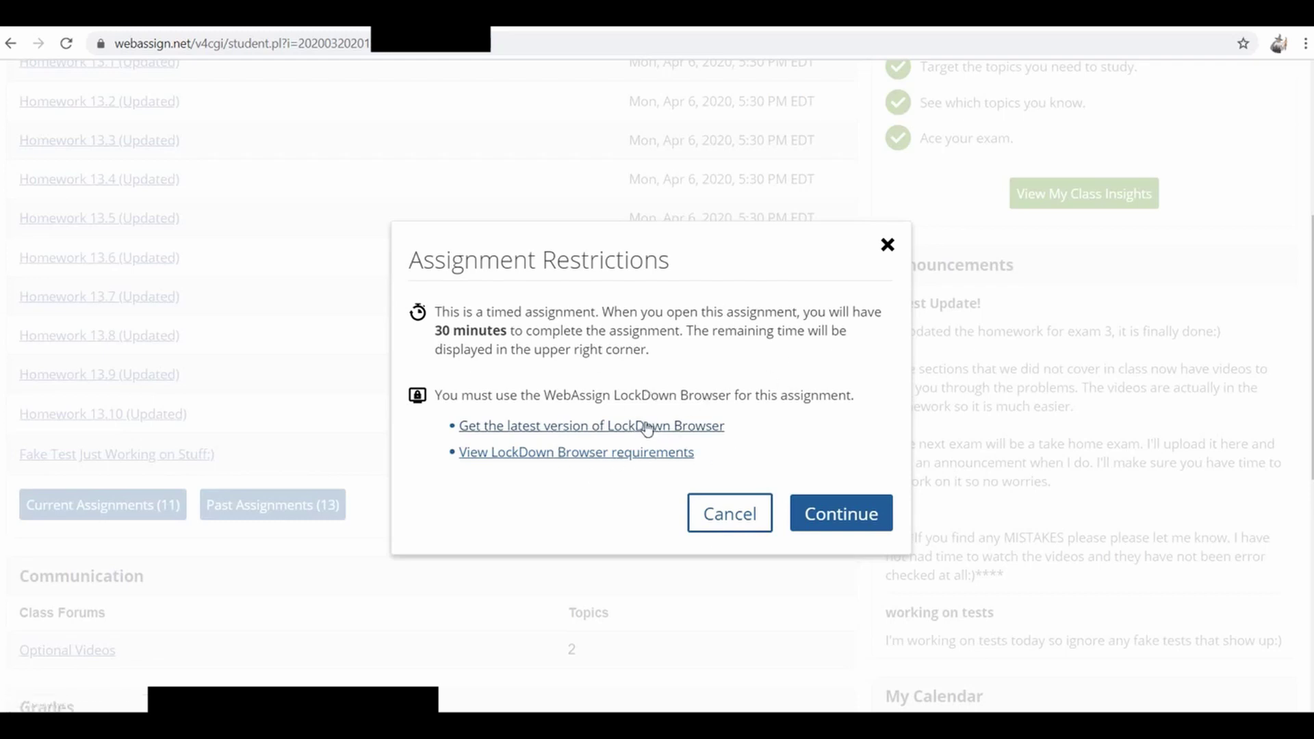
Continue past the restrictions and launch LockDown Browser OEM, then locate the Fake Test on the home page
{"action": "left_click", "coordinate": [832, 518]}
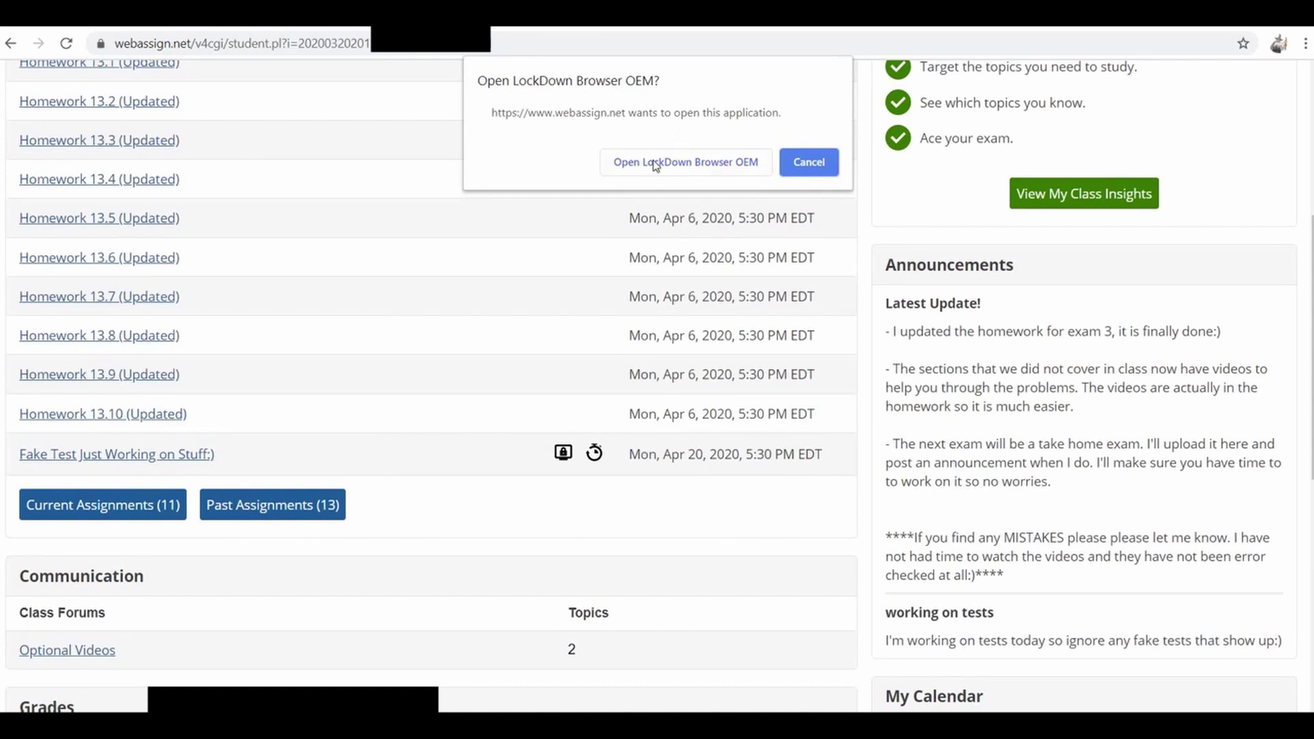
{"action": "left_click", "coordinate": [686, 163]}
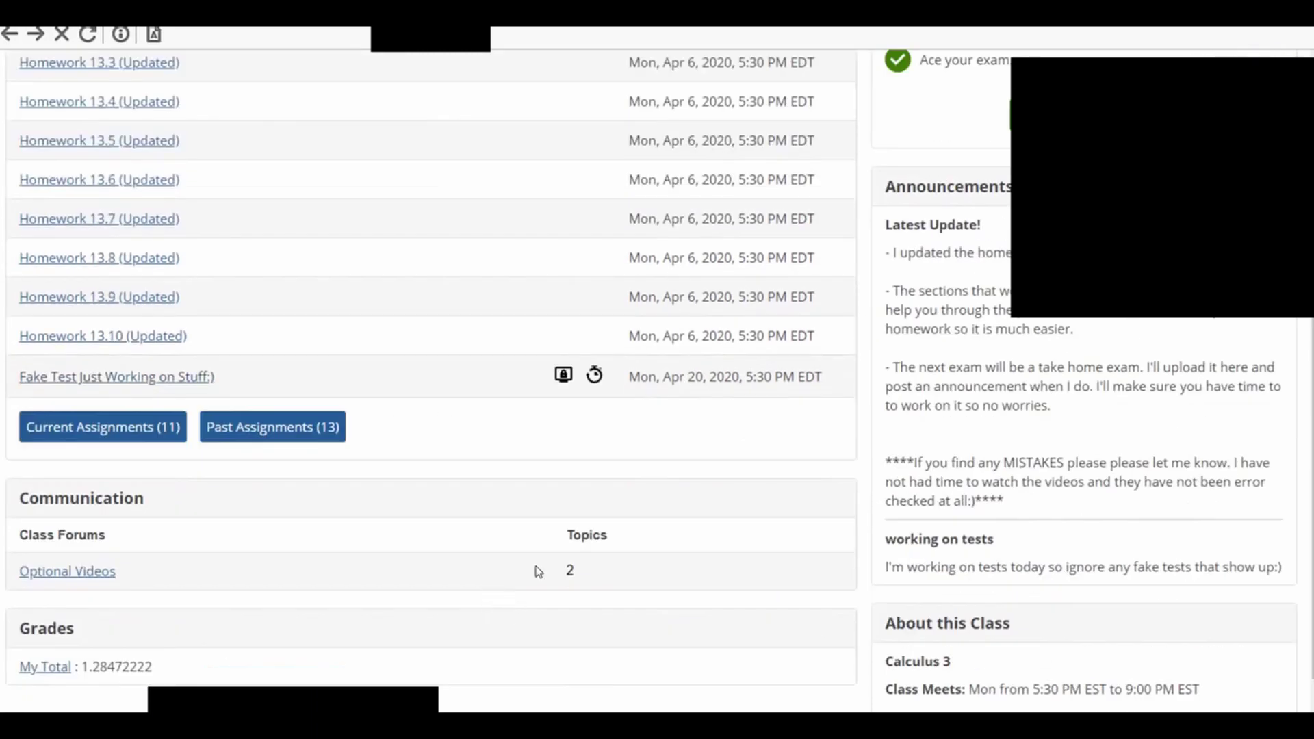
{"action": "scroll", "coordinate": [331, 502], "scroll_direction": "down", "scroll_amount": 1}
{"action": "scroll", "coordinate": [321, 582], "scroll_direction": "down", "scroll_amount": 1}
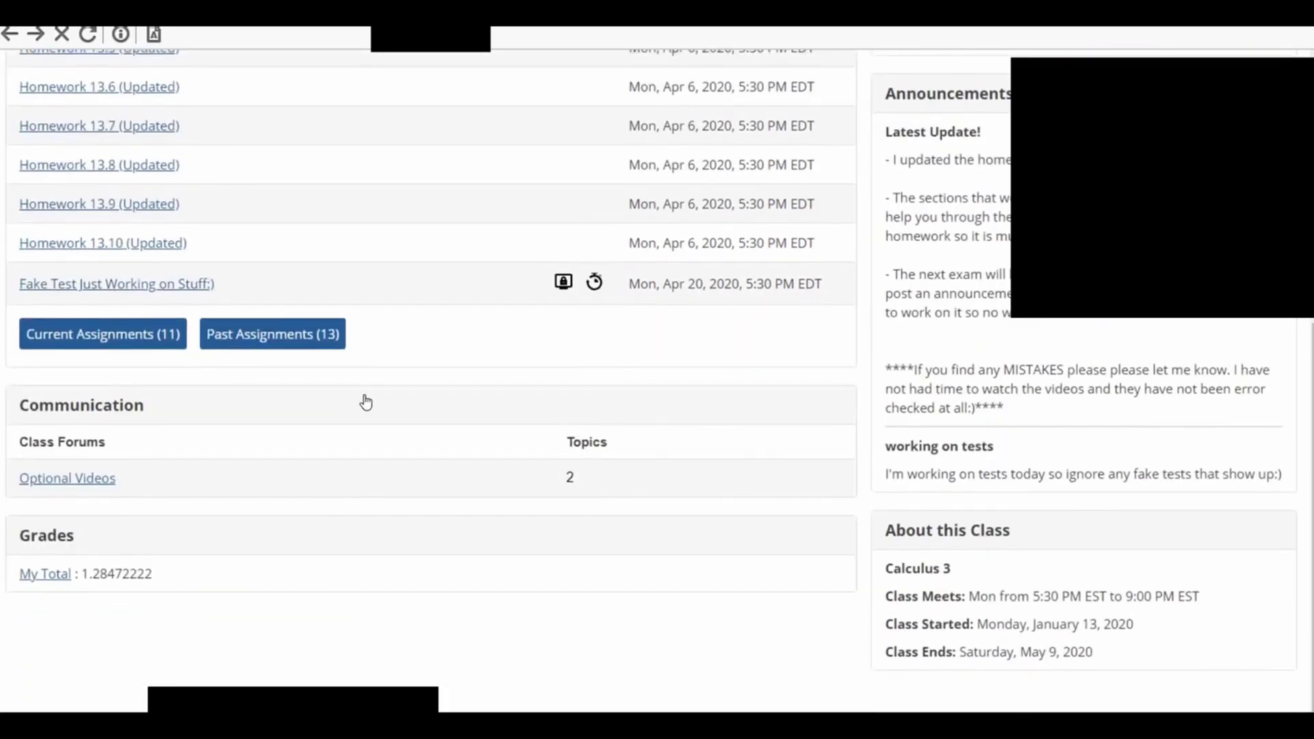
{"action": "scroll", "coordinate": [335, 520], "scroll_direction": "up", "scroll_amount": 2}
{"action": "scroll", "coordinate": [332, 534], "scroll_direction": "down", "scroll_amount": 2}
{"action": "scroll", "coordinate": [1073, 635], "scroll_direction": "up", "scroll_amount": 1}
{"action": "scroll", "coordinate": [1072, 635], "scroll_direction": "up", "scroll_amount": 2}
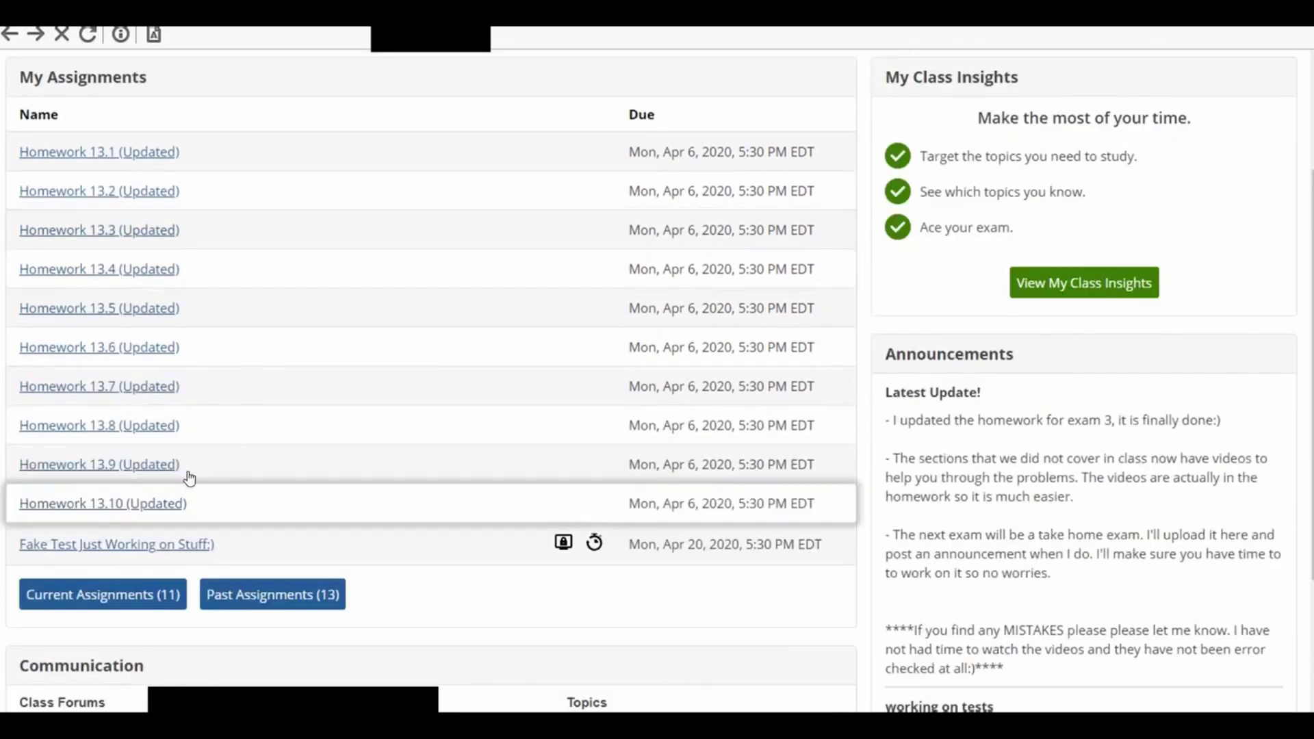
{"action": "scroll", "coordinate": [181, 469], "scroll_direction": "down", "scroll_amount": 1}
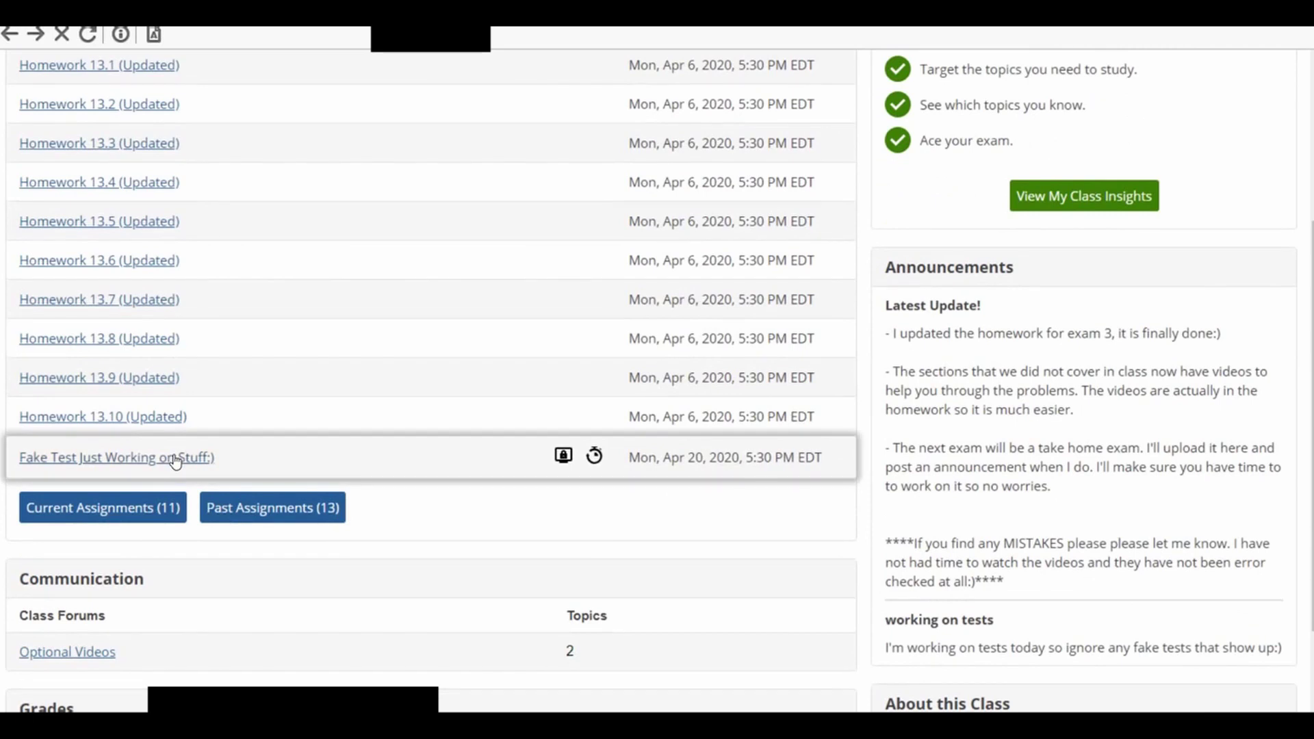
Open 'Fake Test Just Working on Stuff:)' inside LockDown Browser and confirm its notice
{"action": "left_click", "coordinate": [176, 459]}
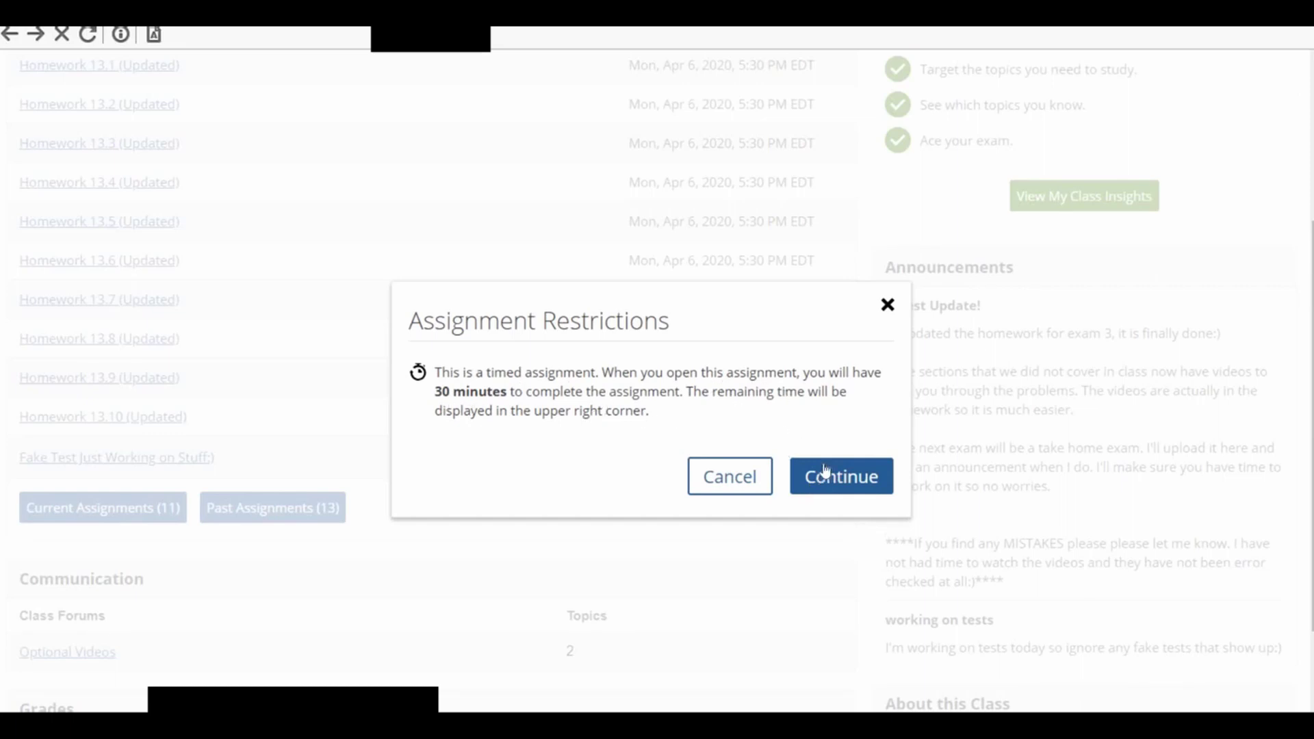
{"action": "left_click", "coordinate": [842, 479]}
Accept the 30-minute limit to start the test and review its page due Apr 20, 2020
{"action": "left_click", "coordinate": [819, 486]}
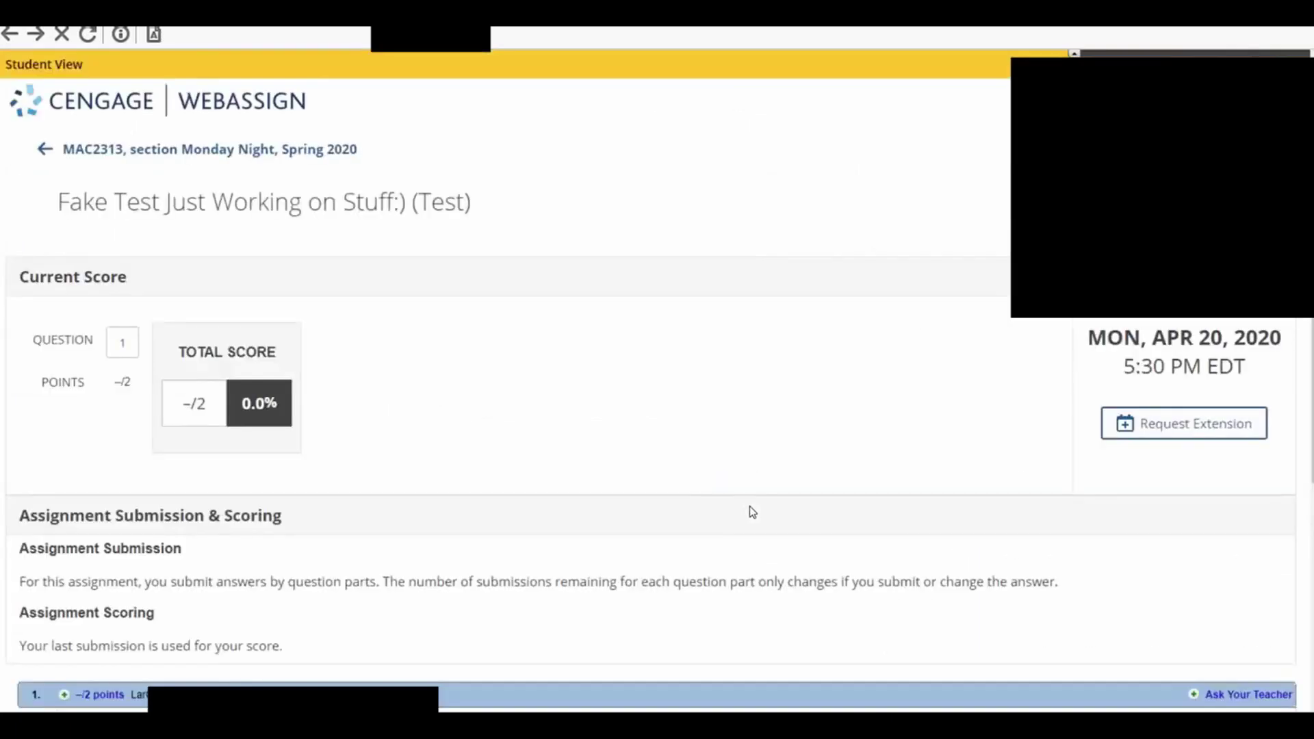
{"action": "scroll", "coordinate": [752, 512], "scroll_direction": "down", "scroll_amount": 5}
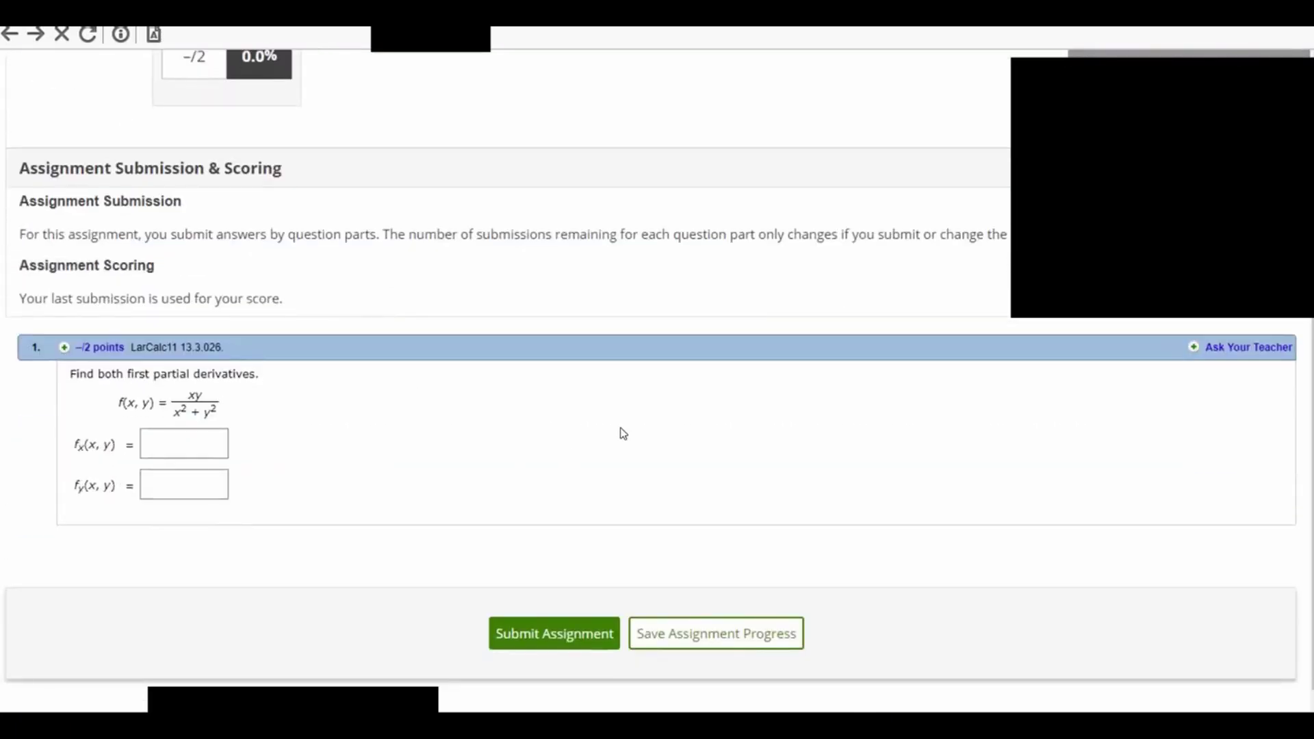
{"action": "scroll", "coordinate": [623, 433], "scroll_direction": "up", "scroll_amount": 4}
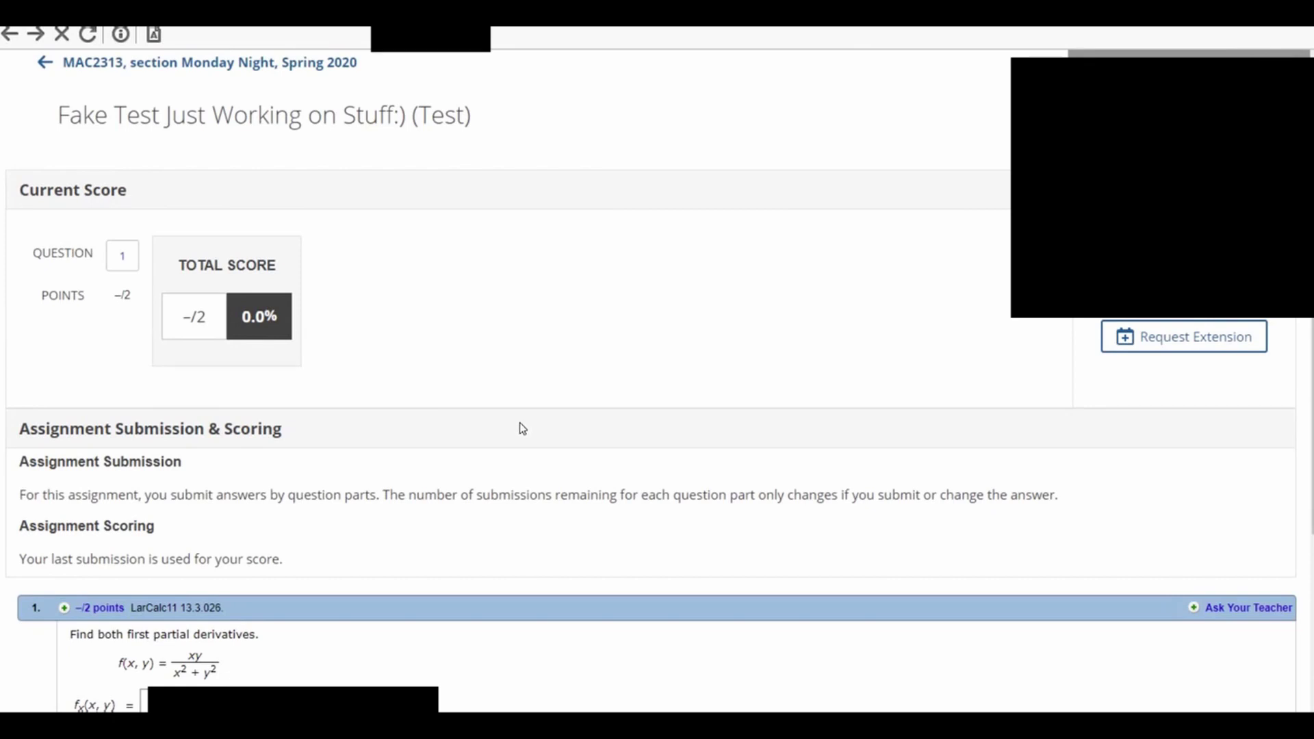
{"action": "scroll", "coordinate": [522, 429], "scroll_direction": "up", "scroll_amount": 1}
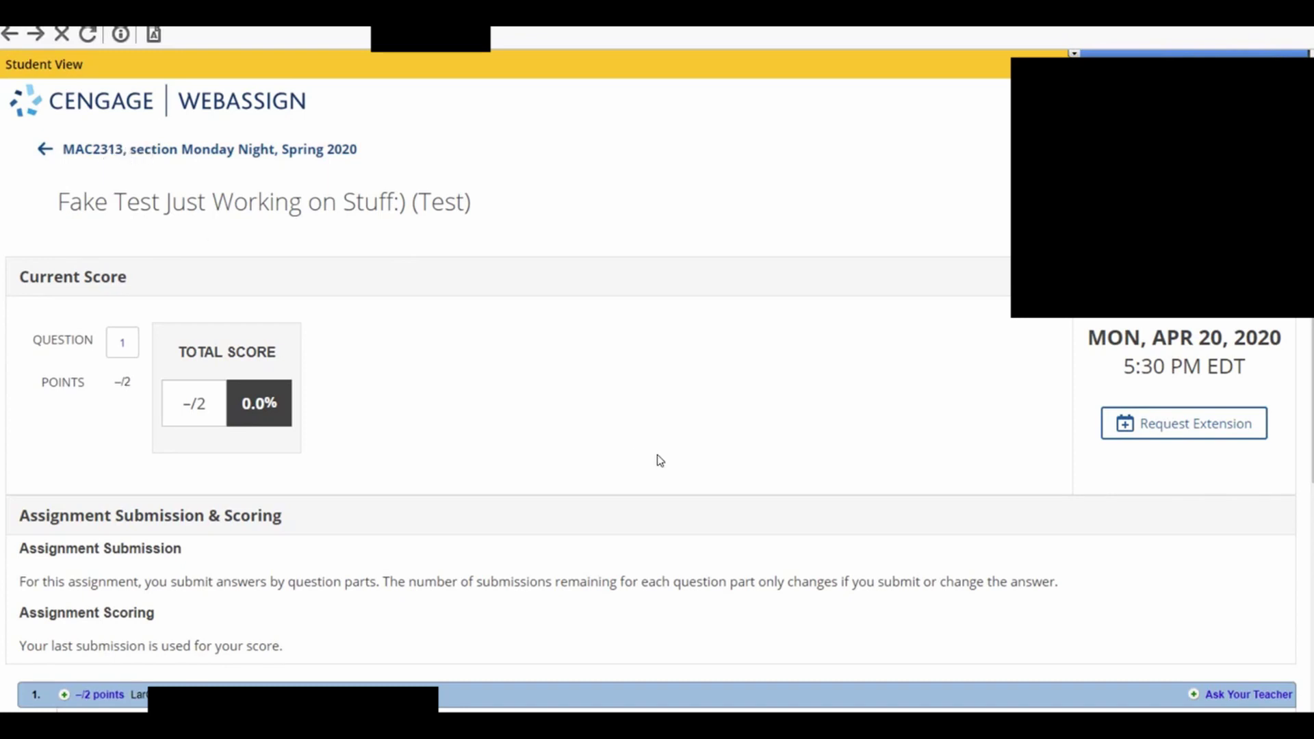
Leave the Fake Test for the 'MAC2313, section Monday Night' course home page and scroll it
{"action": "key", "text": "Tab"}
{"action": "key", "text": "Return"}
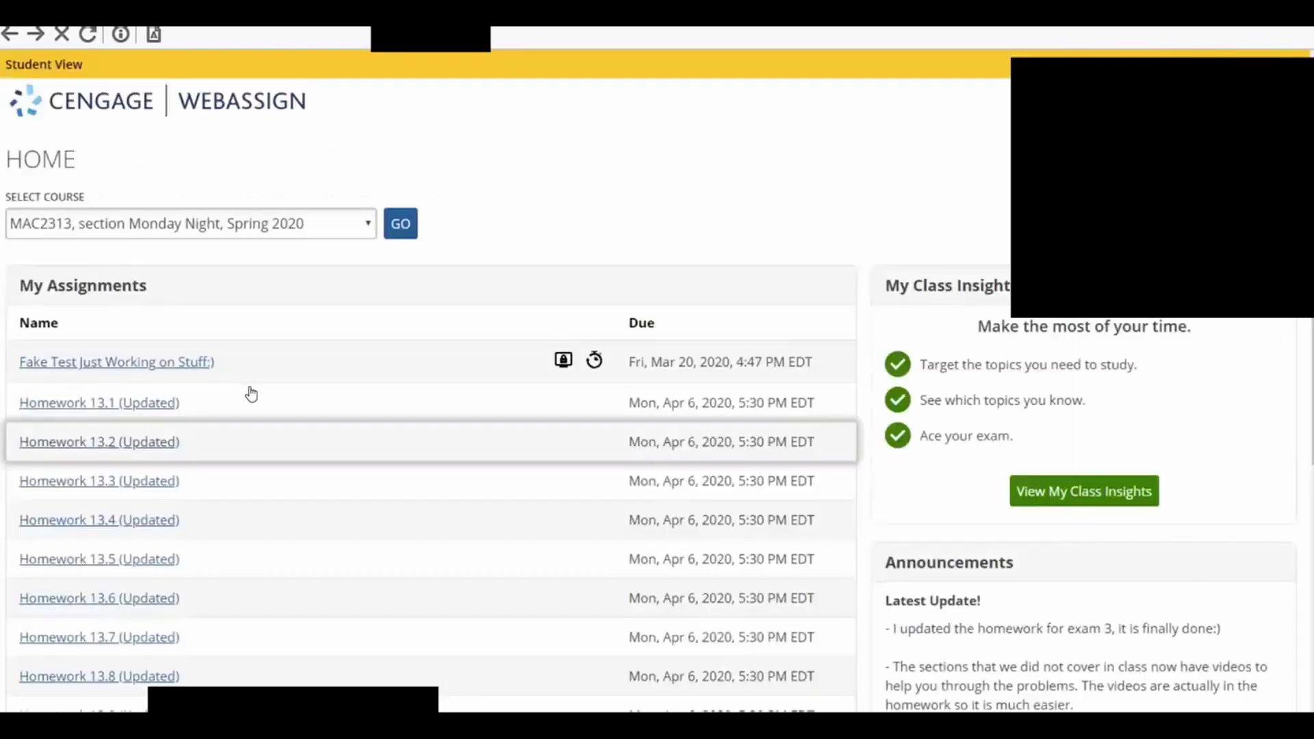
{"action": "scroll", "coordinate": [272, 373], "scroll_direction": "down", "scroll_amount": 4}
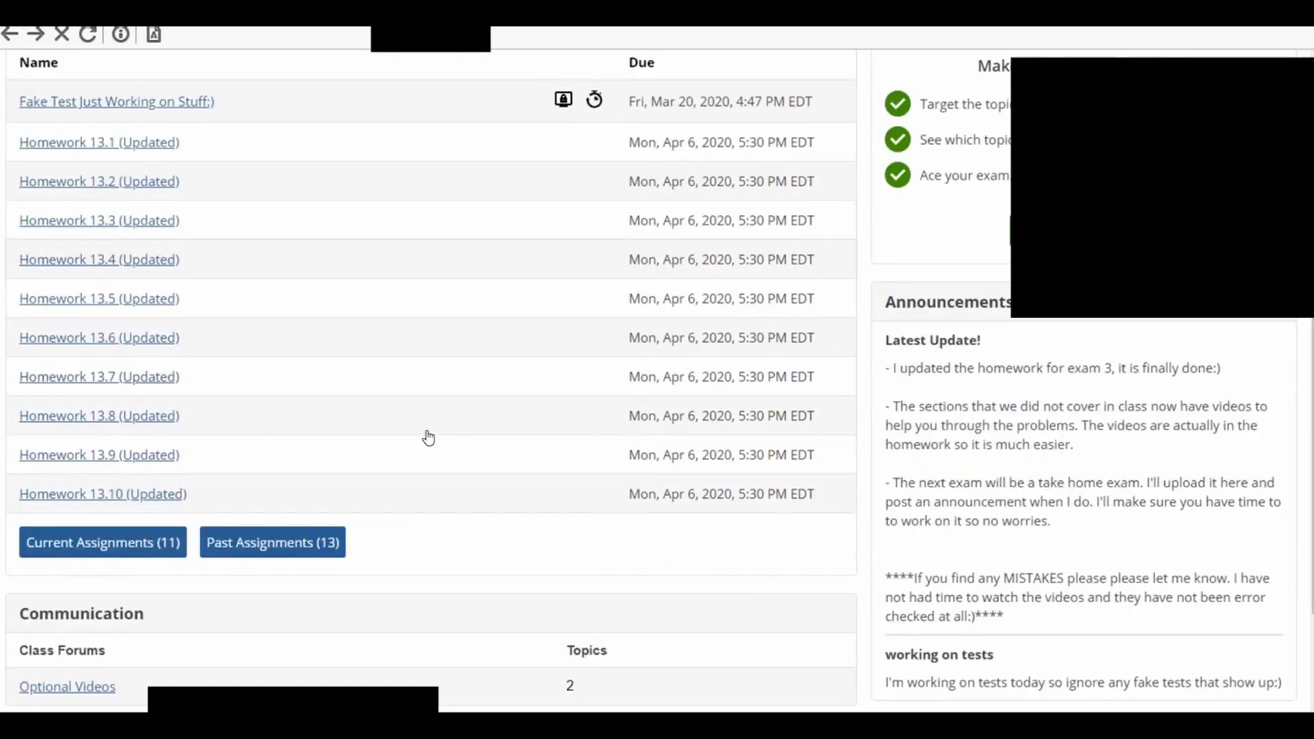
{"action": "scroll", "coordinate": [1047, 355], "scroll_direction": "down", "scroll_amount": 3}
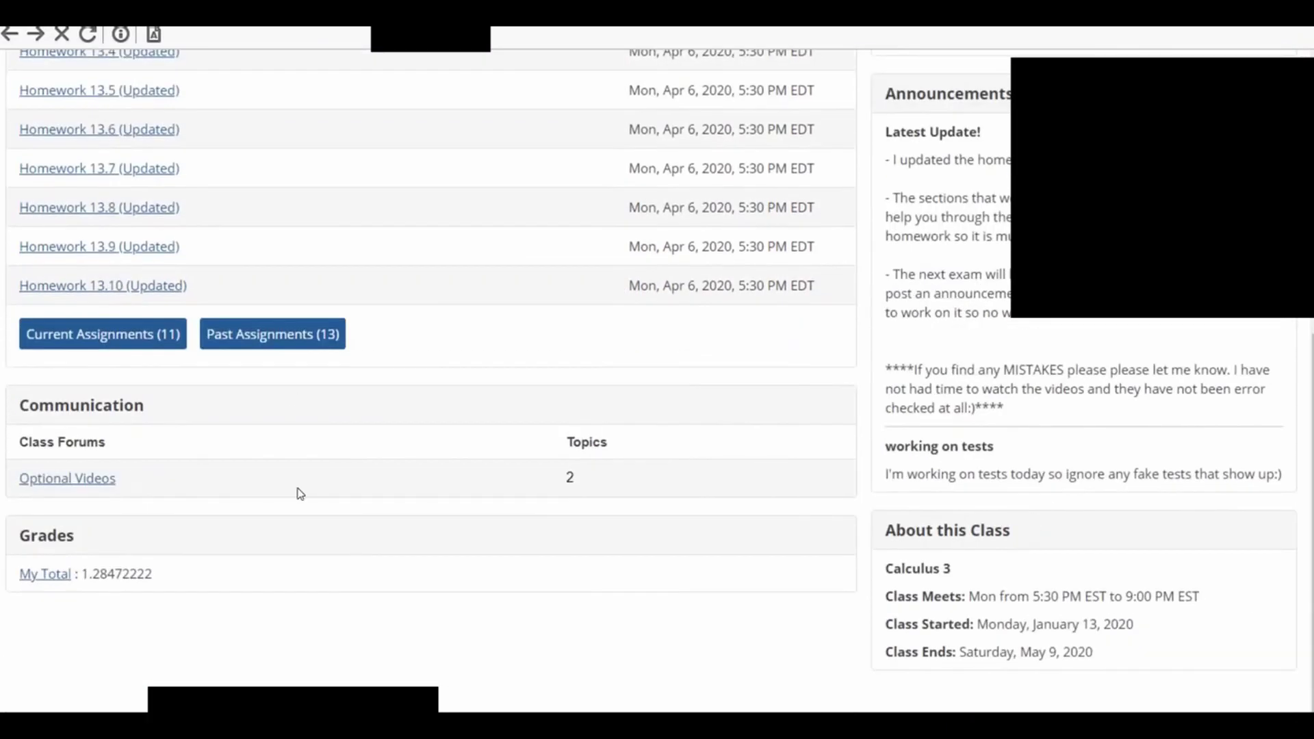
Re-enter the Fake Test from the course home page, showing question 1 worth 2 points
{"action": "scroll", "coordinate": [199, 313], "scroll_direction": "up", "scroll_amount": 3}
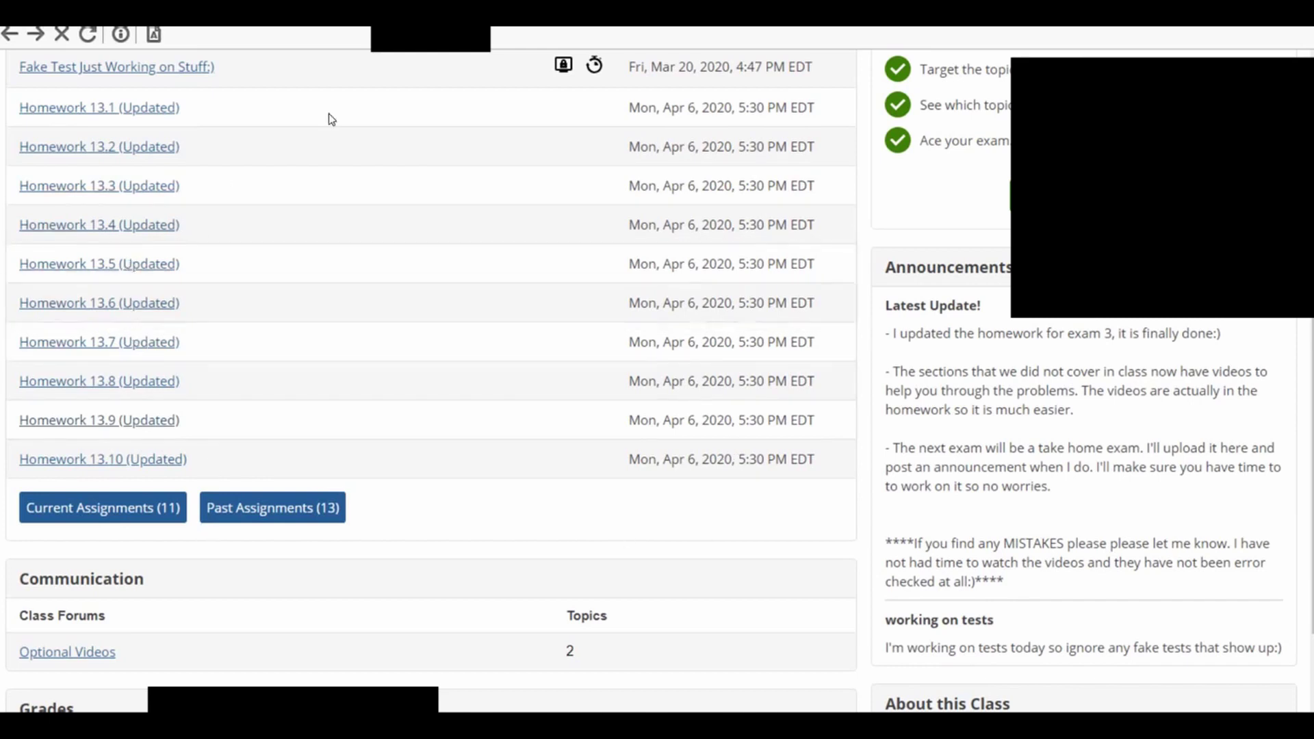
{"action": "scroll", "coordinate": [331, 120], "scroll_direction": "up", "scroll_amount": 4}
{"action": "left_click", "coordinate": [172, 329]}
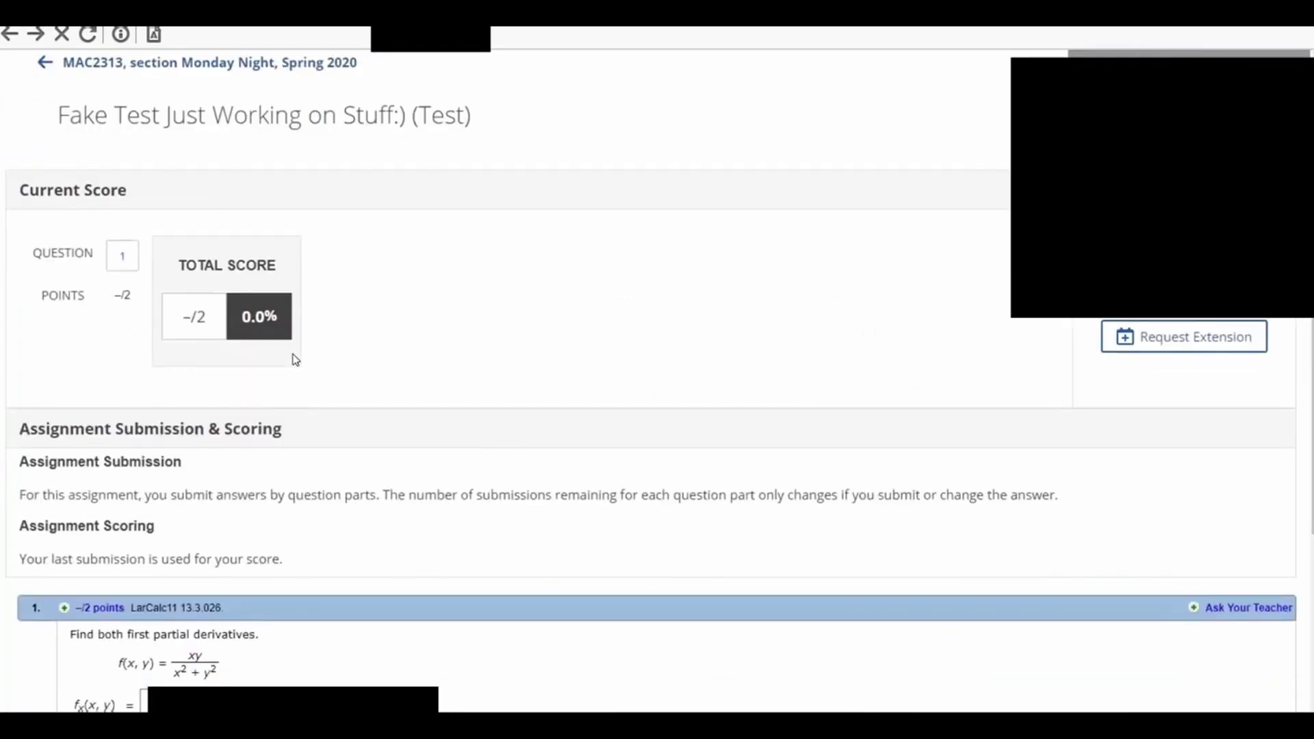
{"action": "scroll", "coordinate": [295, 359], "scroll_direction": "up", "scroll_amount": 2}
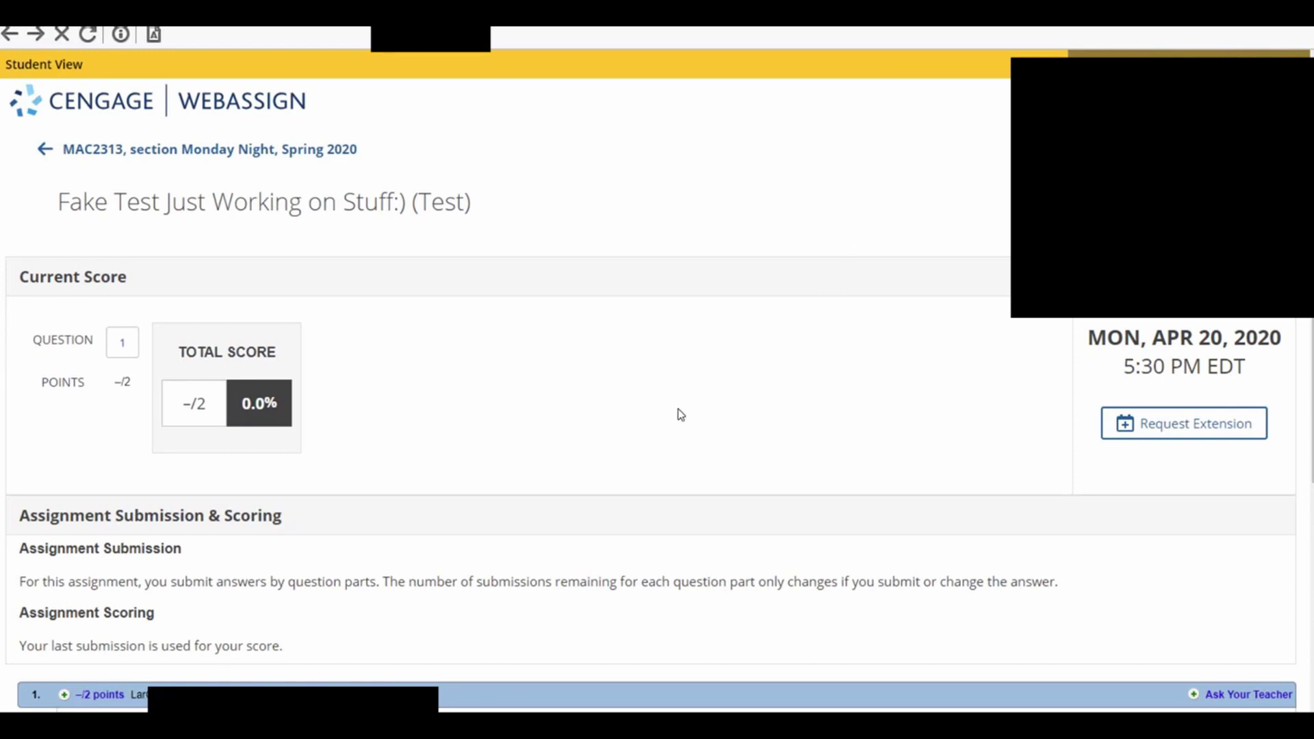
Exit the LockDown Browser session
{"action": "key", "text": "Escape"}
{"action": "scroll", "coordinate": [490, 331], "scroll_direction": "up", "scroll_amount": 3}
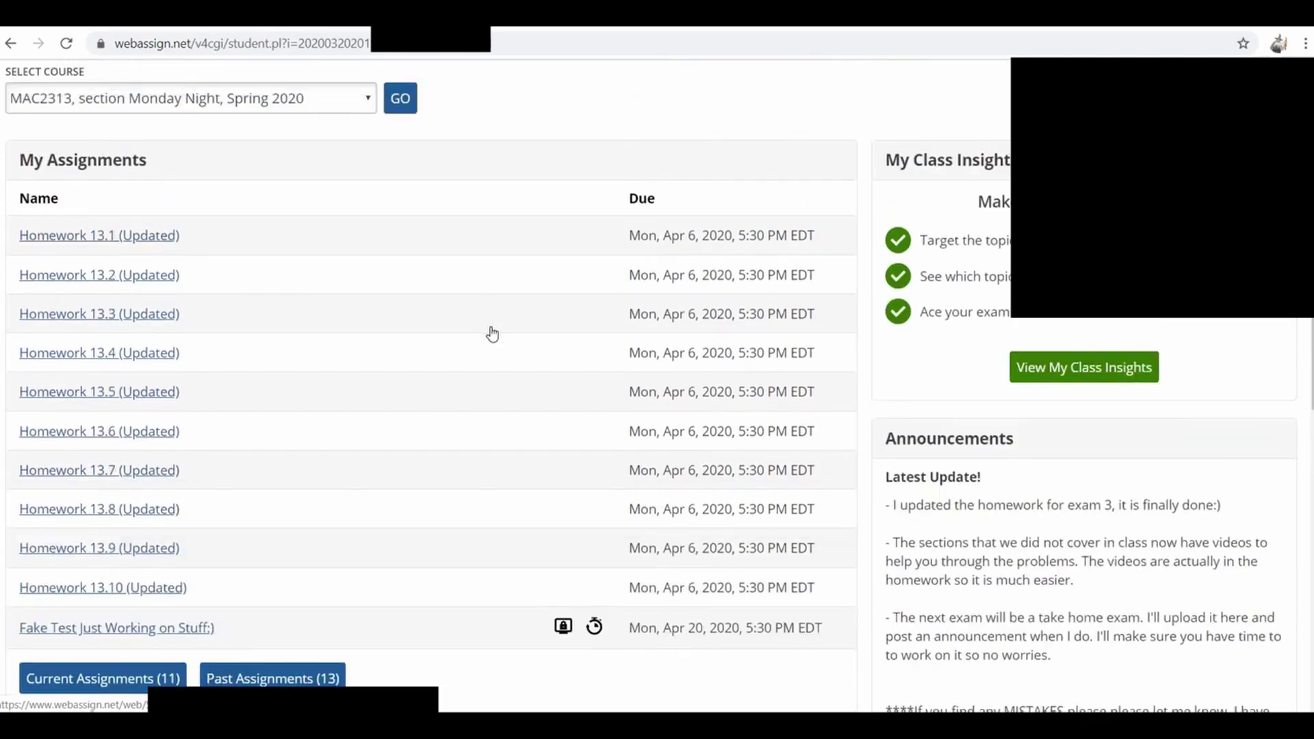
{"action": "scroll", "coordinate": [487, 335], "scroll_direction": "up", "scroll_amount": 3}
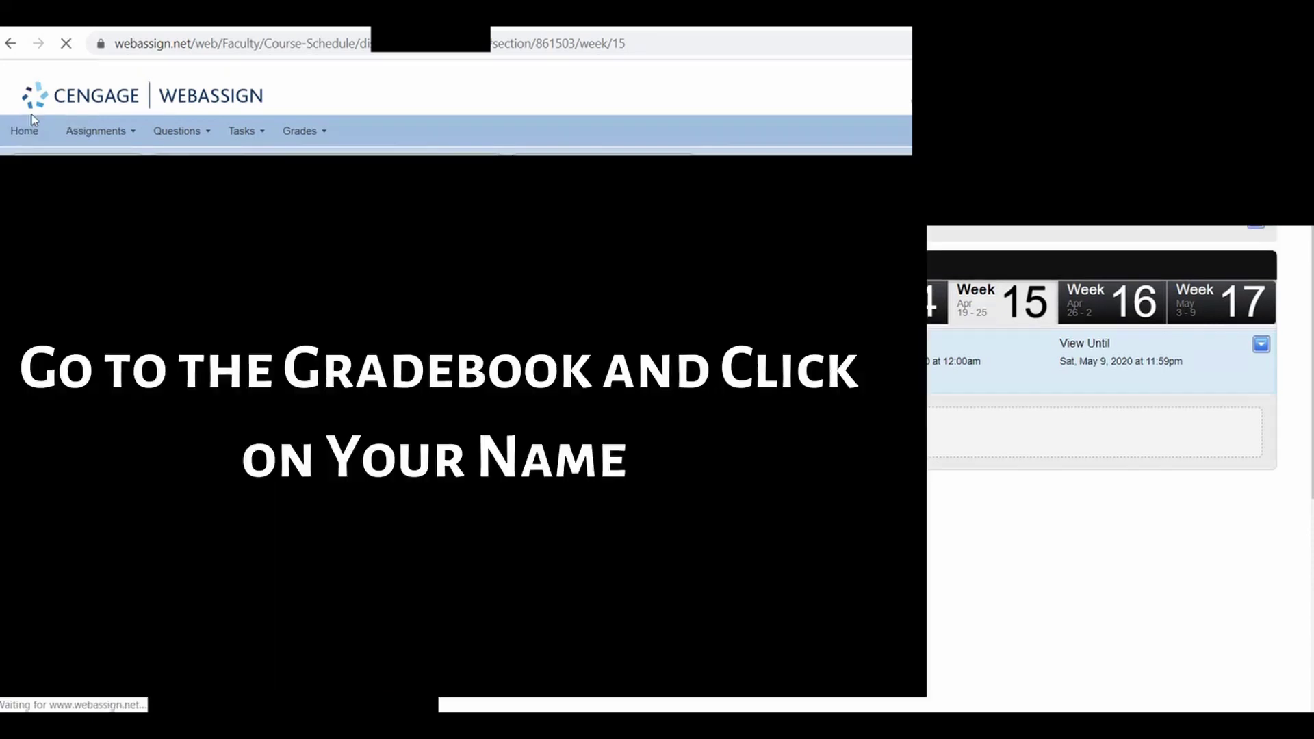
From the instructor Home page, open Grades > GradeBook to reach the student's 0 of 443 scores
{"action": "left_click", "coordinate": [32, 114]}
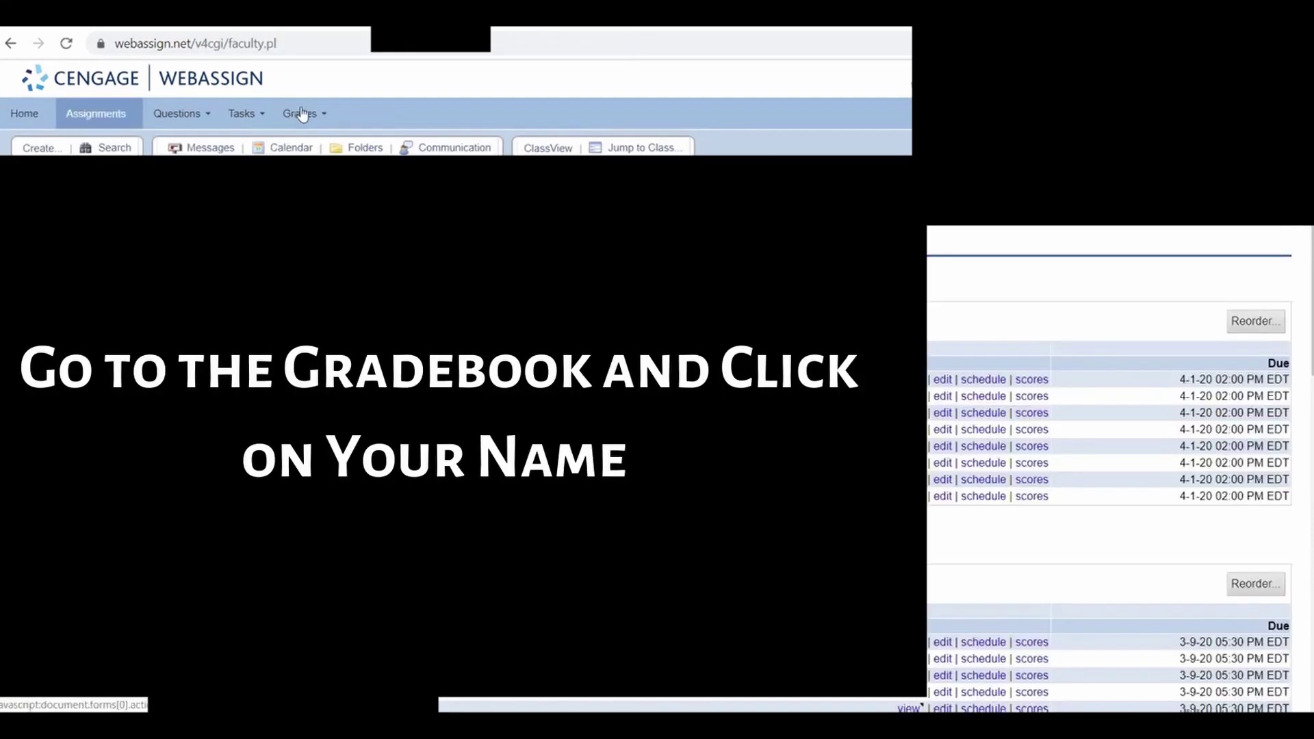
{"action": "left_click", "coordinate": [303, 115]}
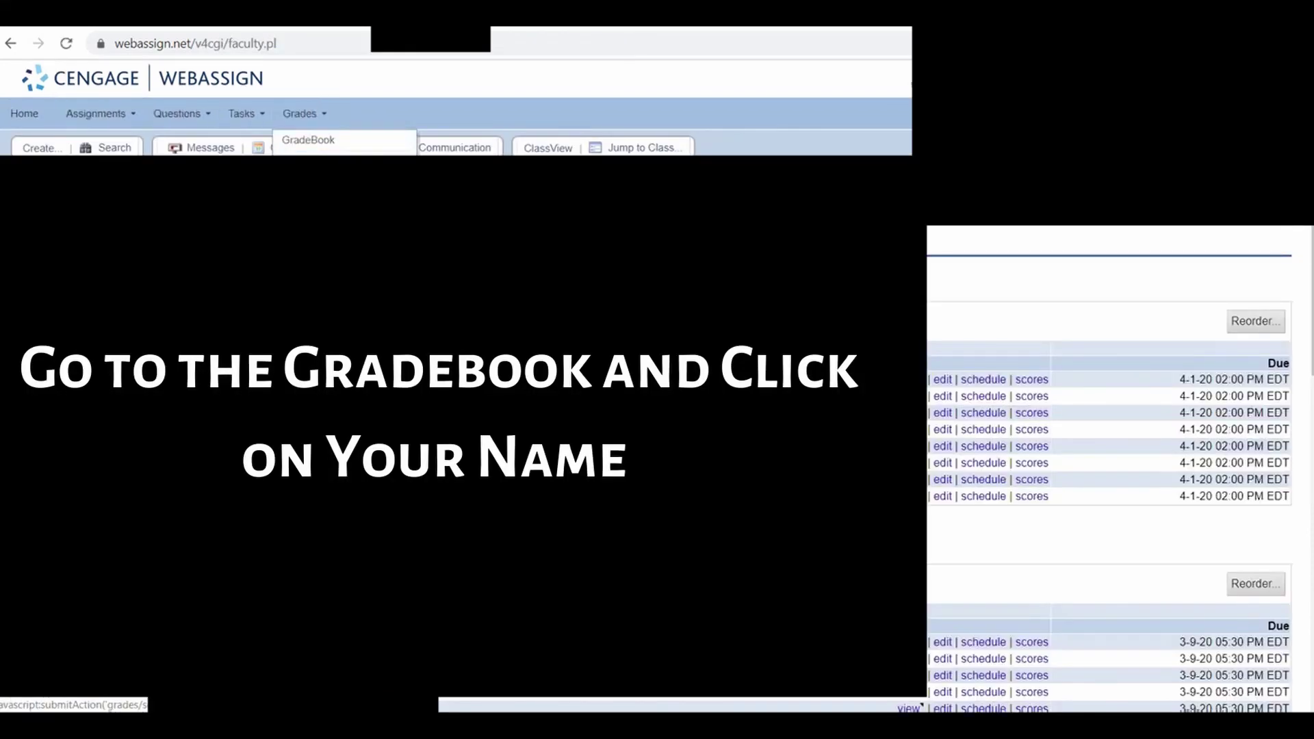
{"action": "left_click", "coordinate": [308, 139]}
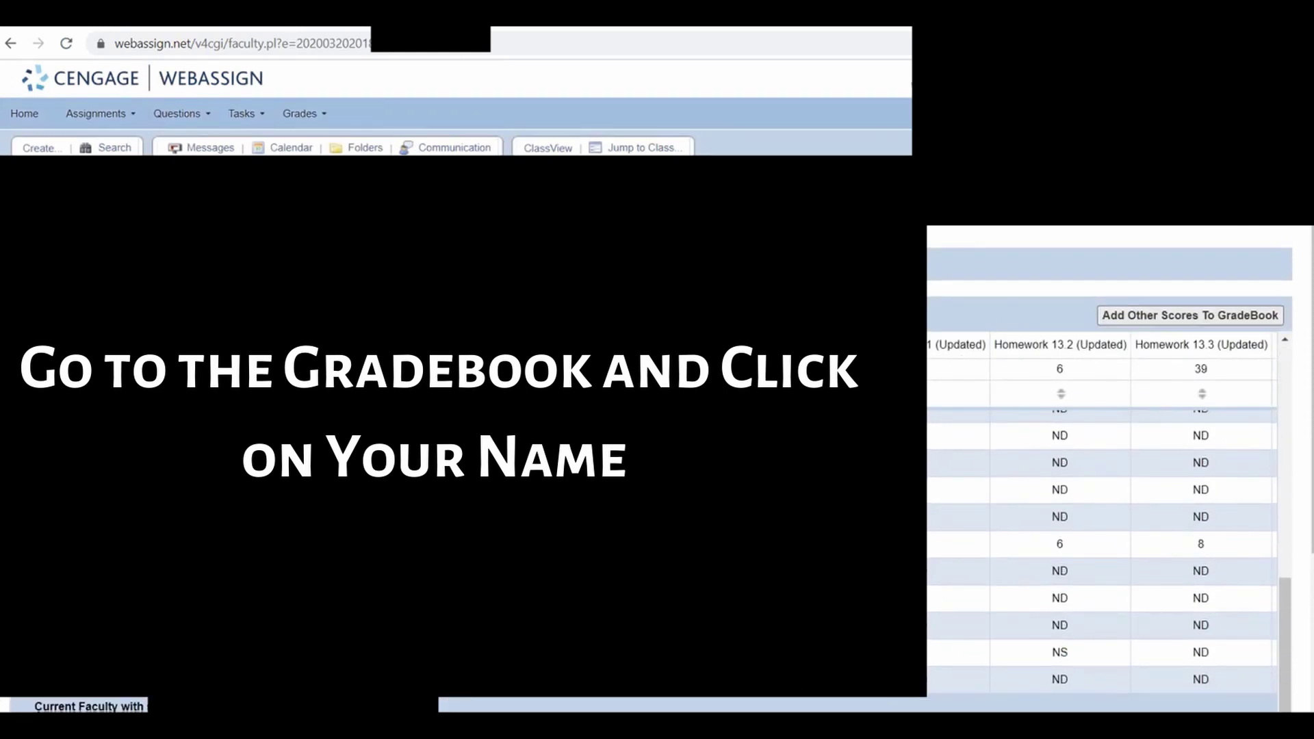
{"action": "scroll", "coordinate": [1102, 465], "scroll_direction": "down", "scroll_amount": 5}
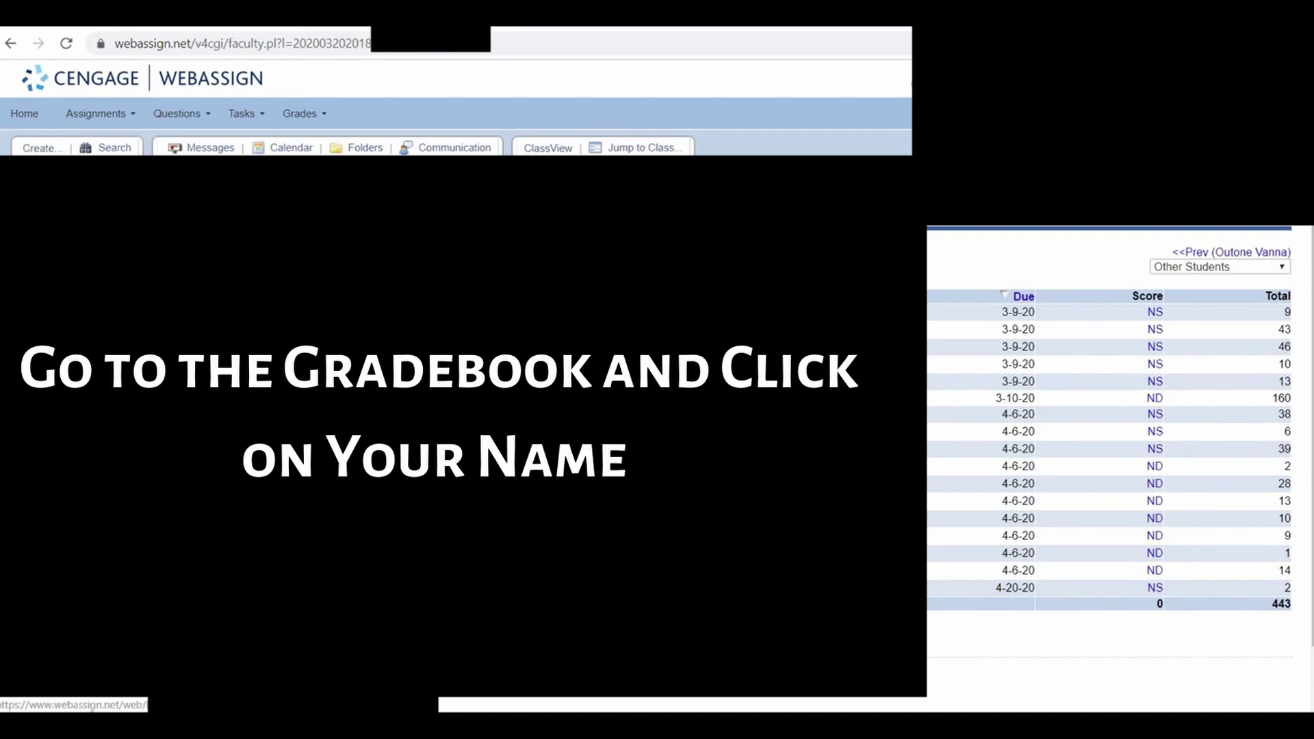
Open the Fake Test's Grades Loginfo log and highlight both login entries' dates
{"action": "left_click", "coordinate": [652, 324]}
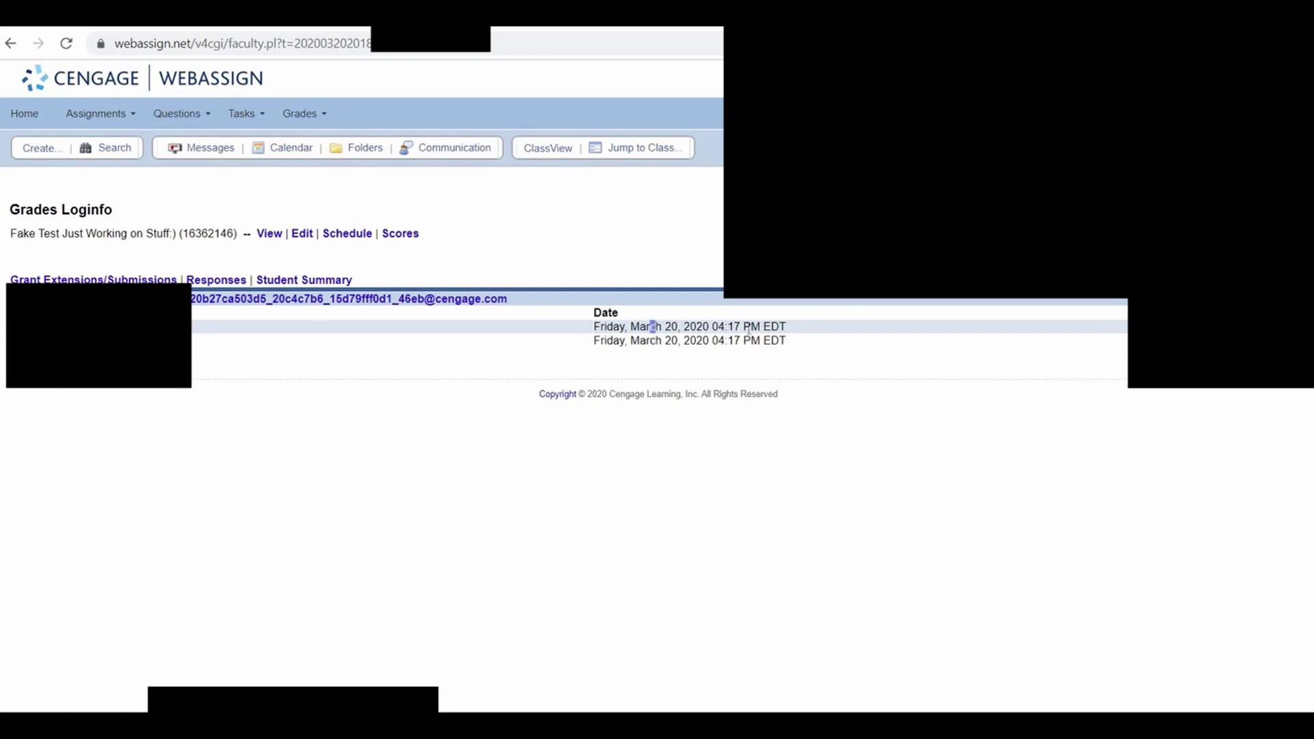
{"action": "left_click_drag", "start_coordinate": [749, 332], "coordinate": [787, 330]}
{"action": "left_click_drag", "start_coordinate": [671, 340], "coordinate": [789, 345]}
{"action": "left_click_drag", "start_coordinate": [690, 326], "coordinate": [652, 325]}
{"action": "left_click", "coordinate": [656, 370]}
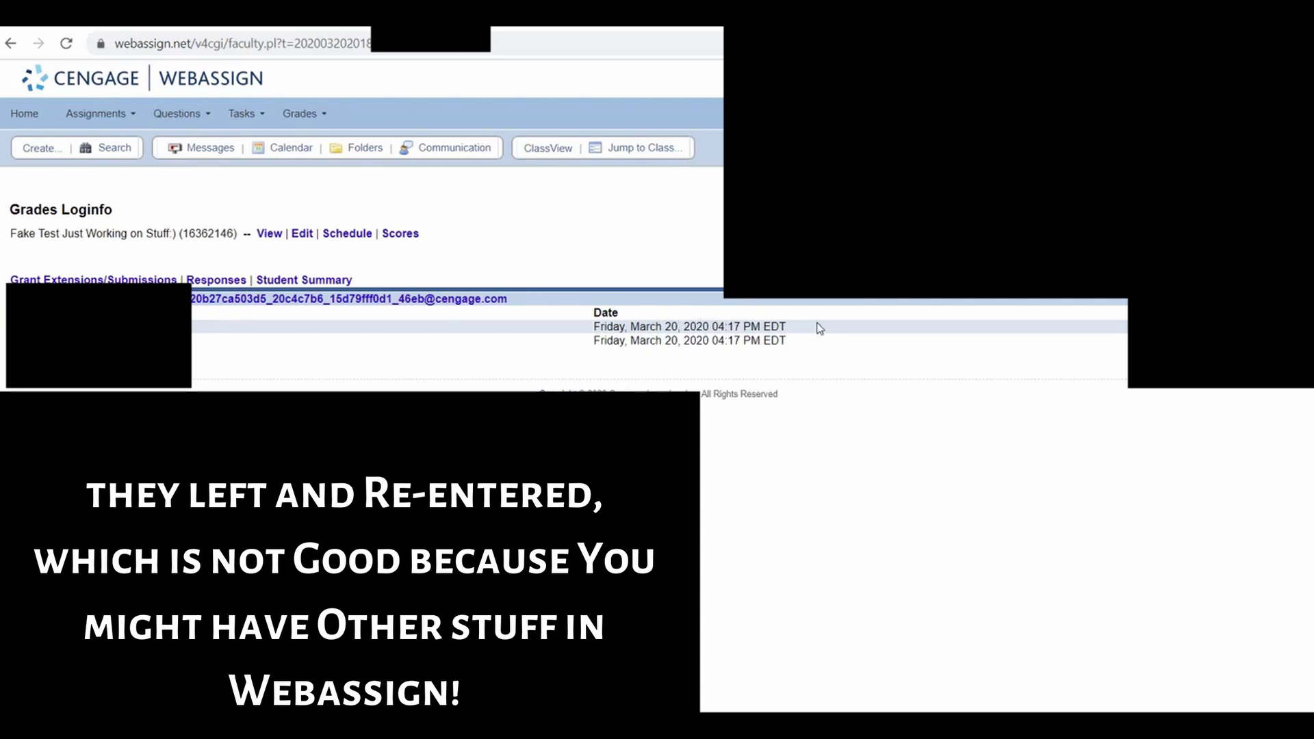
Highlight the two March 20, 2020 04:17 PM login entries again to point them out
{"action": "left_click_drag", "start_coordinate": [815, 328], "coordinate": [631, 327]}
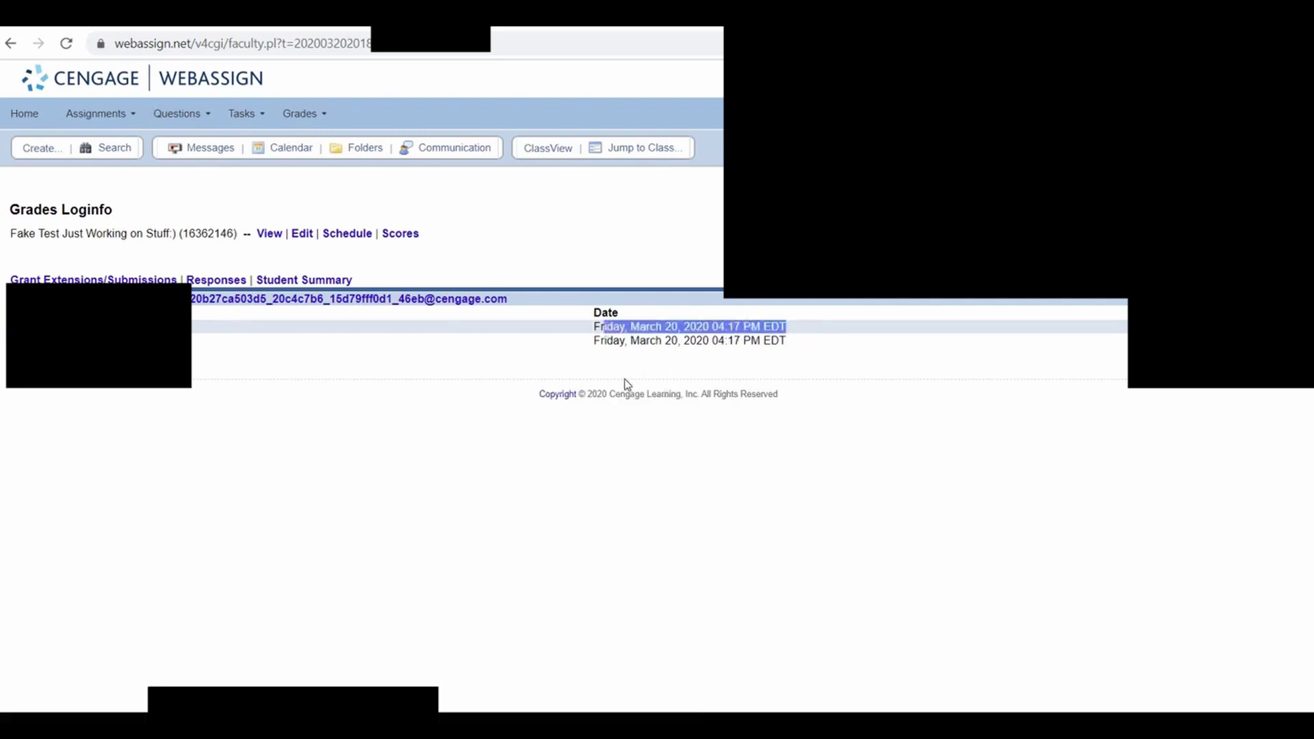
{"action": "left_click", "coordinate": [626, 384]}
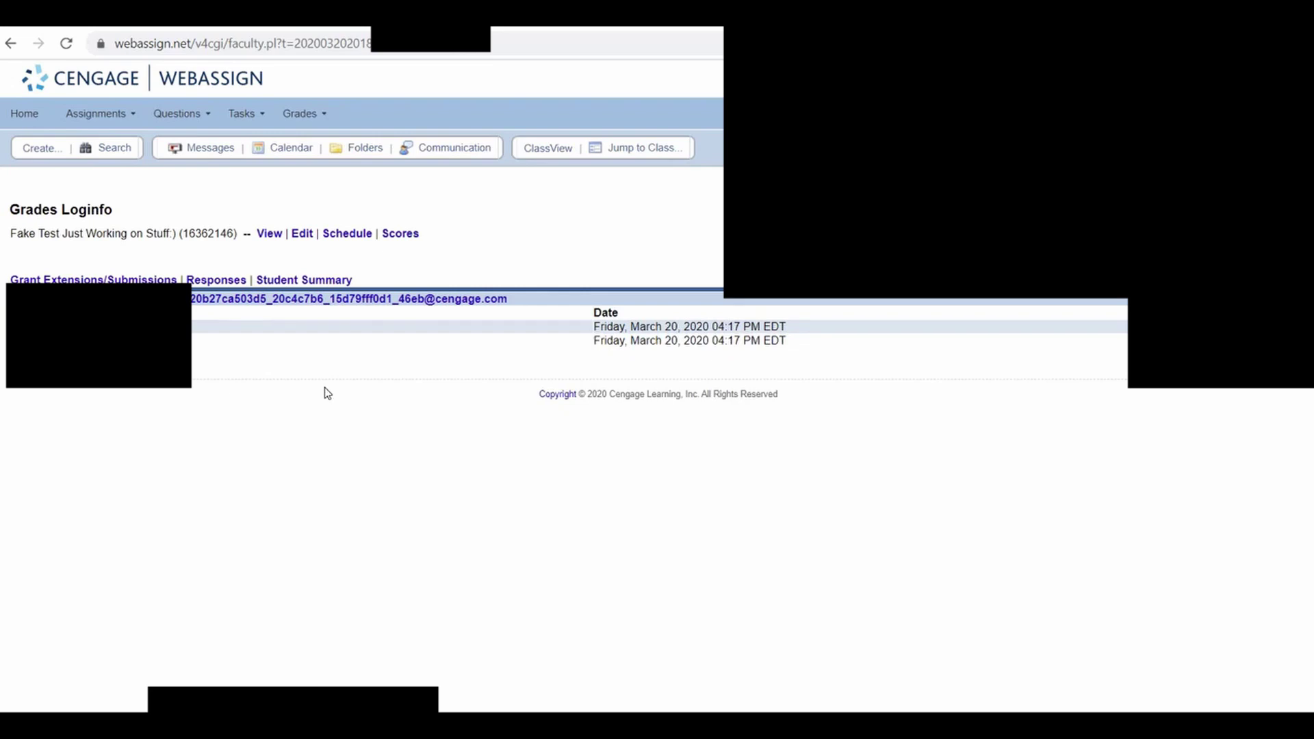
{"action": "left_click_drag", "start_coordinate": [596, 347], "coordinate": [629, 360]}
{"action": "left_click", "coordinate": [630, 360]}
{"action": "mouse_move", "coordinate": [757, 326]}
{"action": "left_mouse_down"}
{"action": "mouse_move", "coordinate": [712, 326]}
{"action": "mouse_move", "coordinate": [712, 341]}
{"action": "mouse_move", "coordinate": [772, 340]}
{"action": "left_mouse_up"}
{"action": "left_click", "coordinate": [772, 340]}
{"action": "left_click_drag", "start_coordinate": [578, 326], "coordinate": [638, 340]}
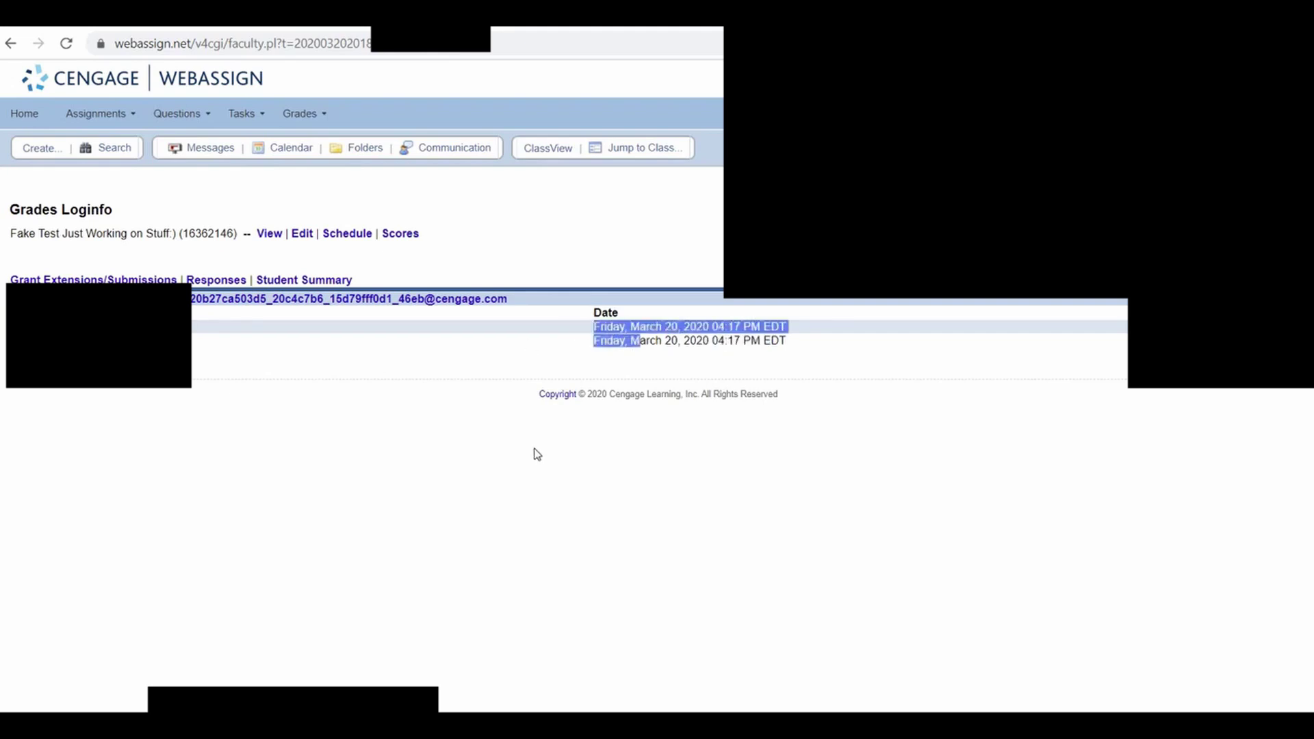
{"action": "left_click", "coordinate": [535, 455]}
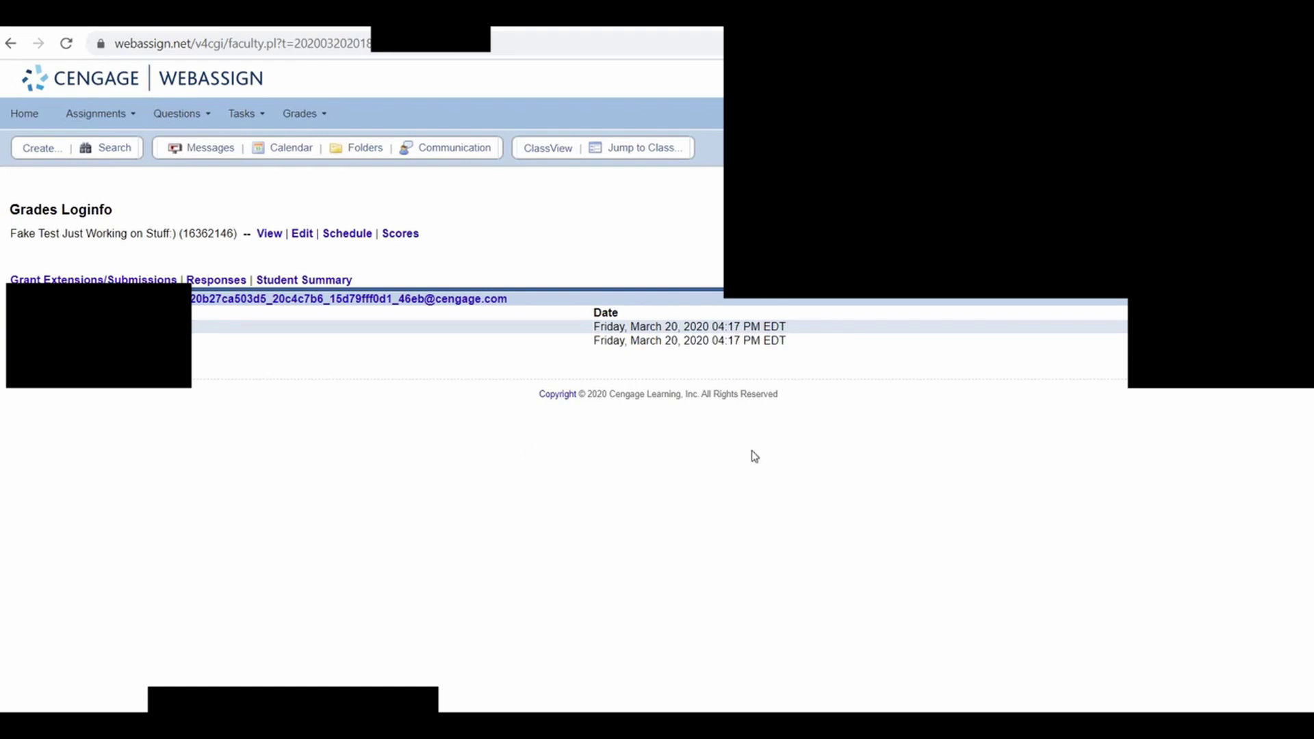